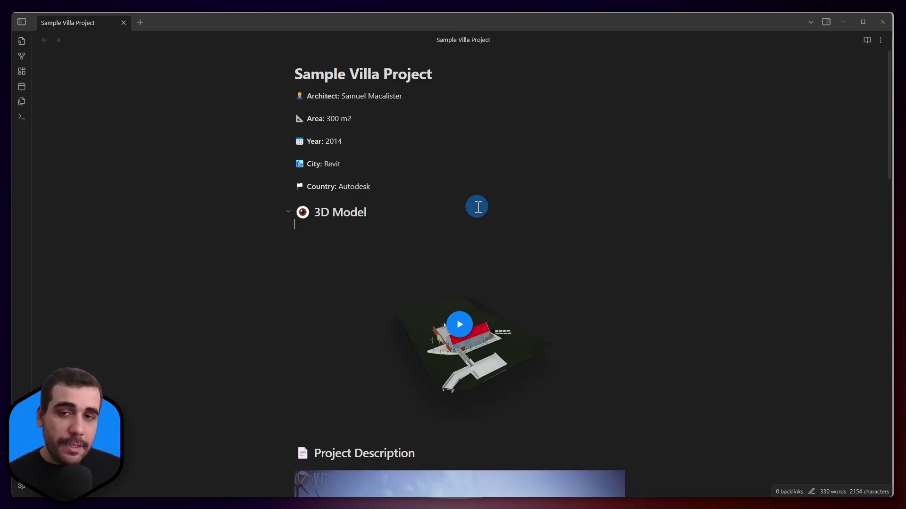
- Scroll to the 3D Model section, start the embedded Speckle viewer and orbit the house
left_click_drag(349, 73, 438, 68)
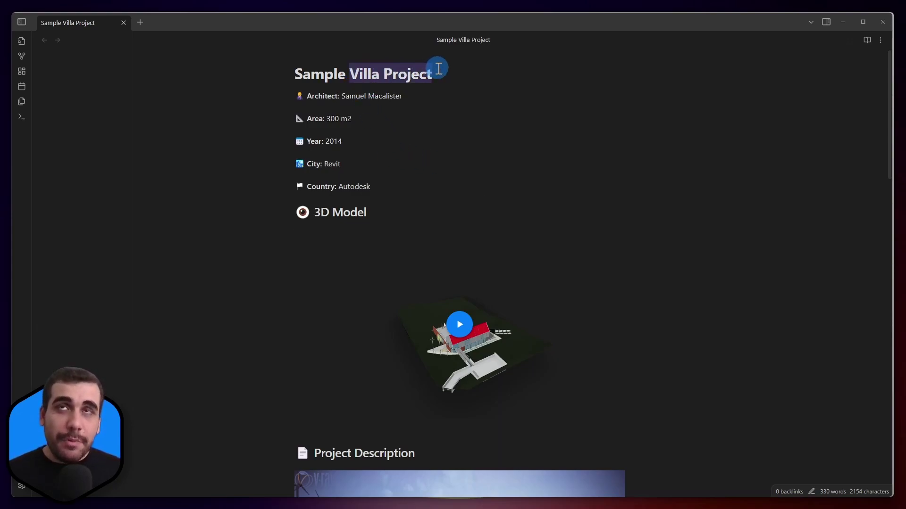
scroll(671, 189, "down", 5)
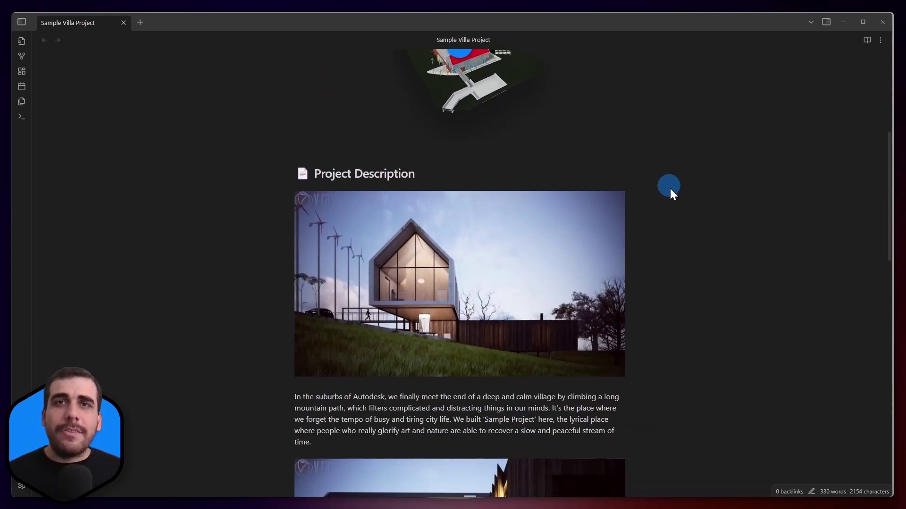
scroll(518, 240, "down", 3)
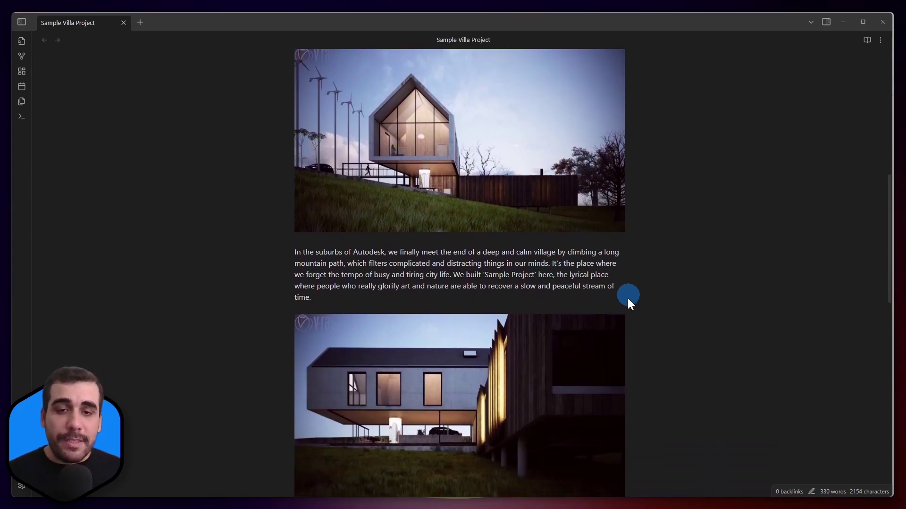
scroll(636, 278, "down", 3)
scroll(647, 268, "up", 8)
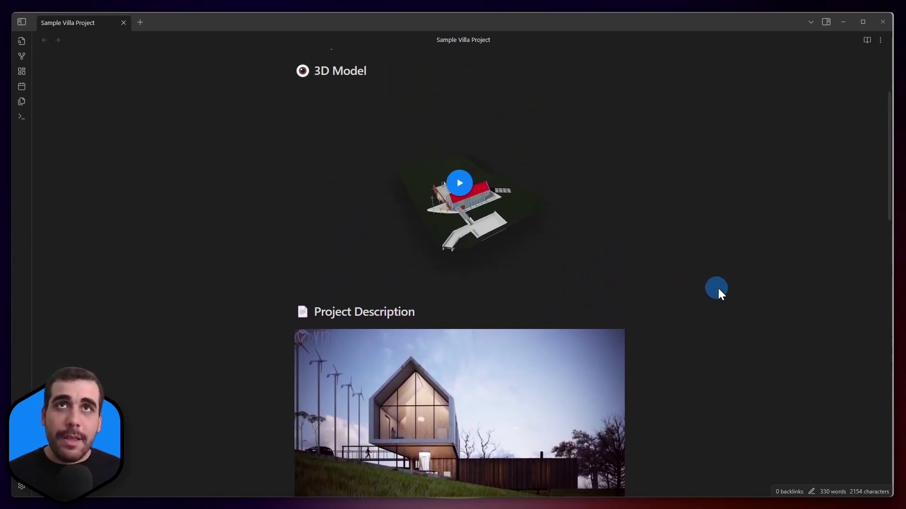
scroll(724, 311, "up", 2)
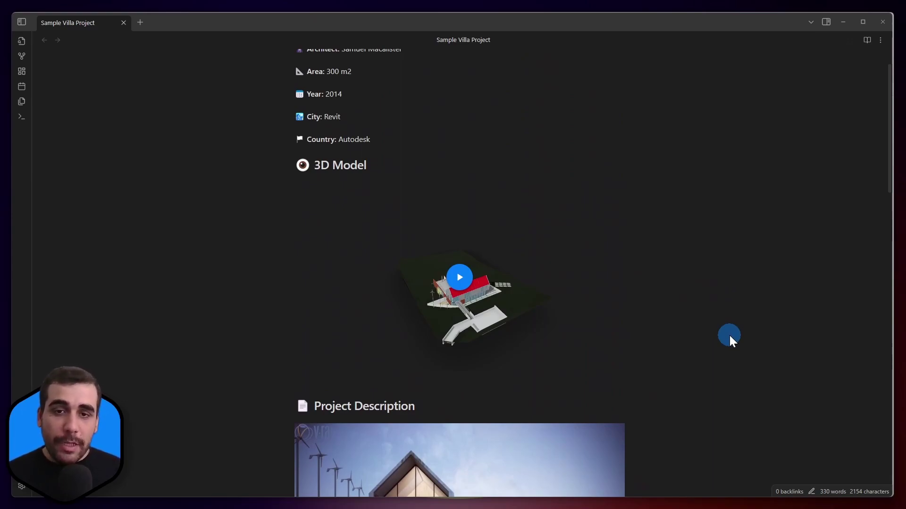
left_click(463, 288)
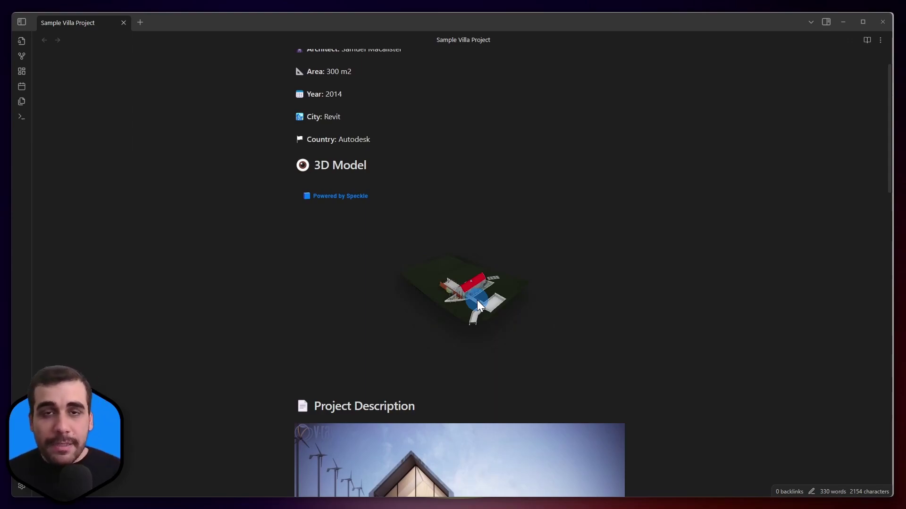
left_click_drag(477, 300, 433, 307)
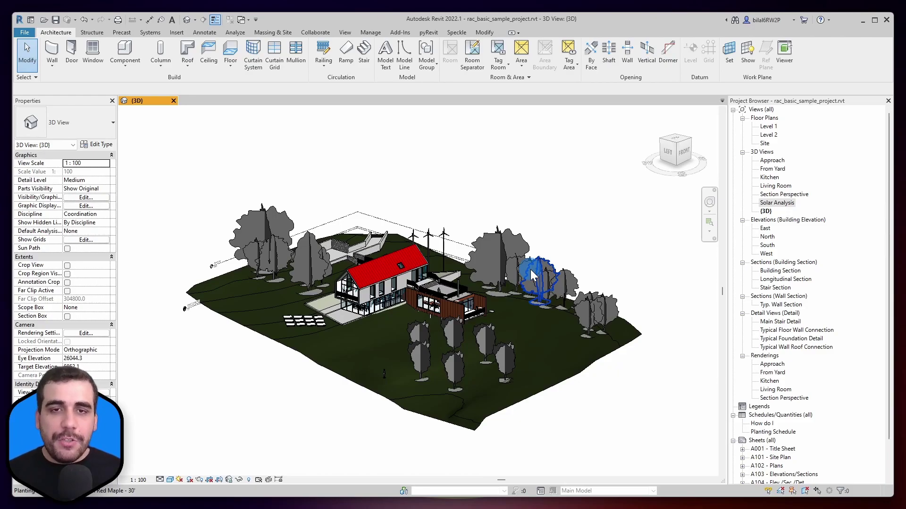
- Open the Speckle Revit Connector panel from the Speckle ribbon
left_click(511, 208)
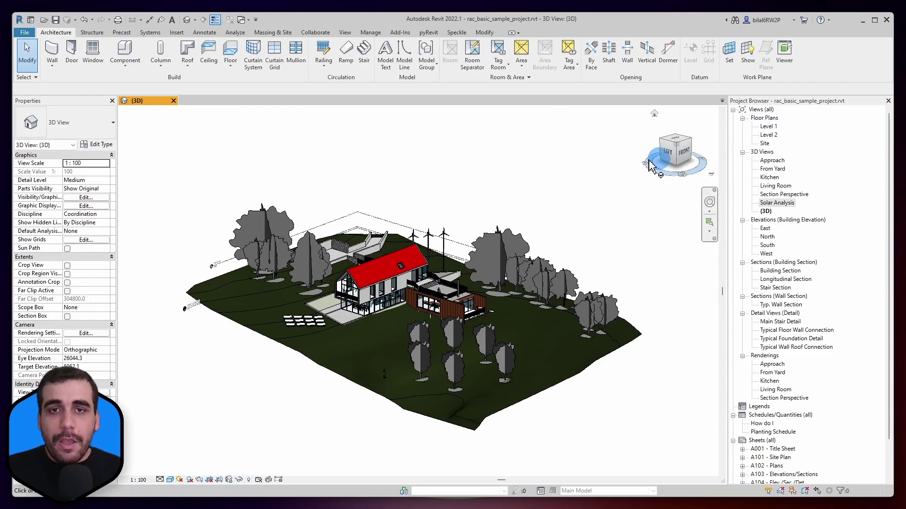
left_click(456, 34)
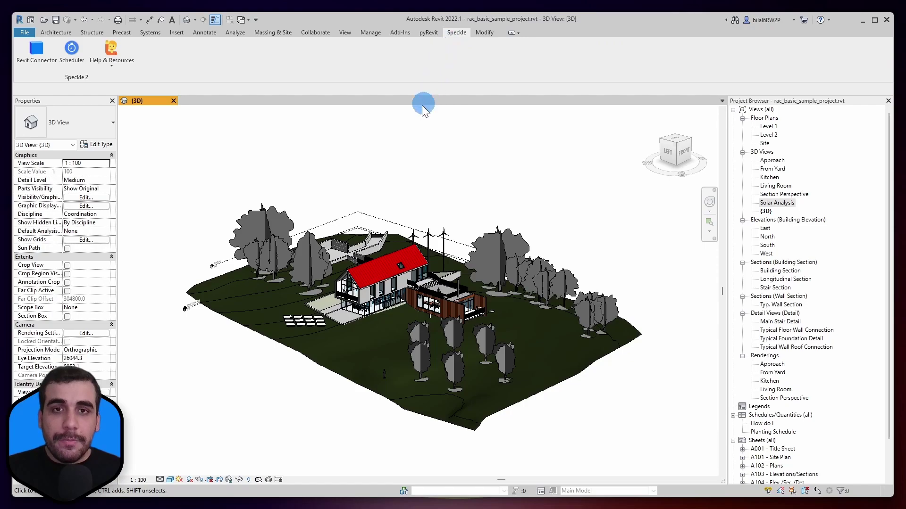
left_click(36, 51)
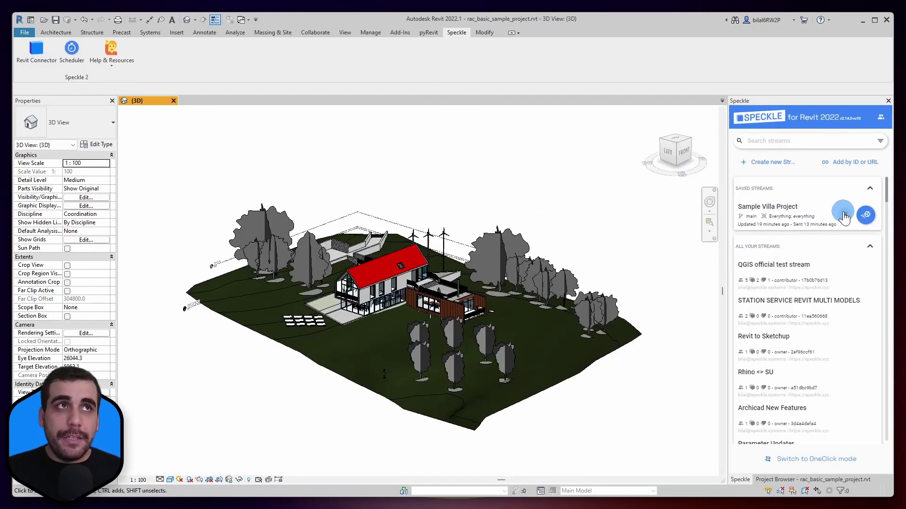
- Delete the saved Sample Villa Project stream card and confirm the removal
left_click(844, 218)
left_click(832, 227)
left_click(556, 189)
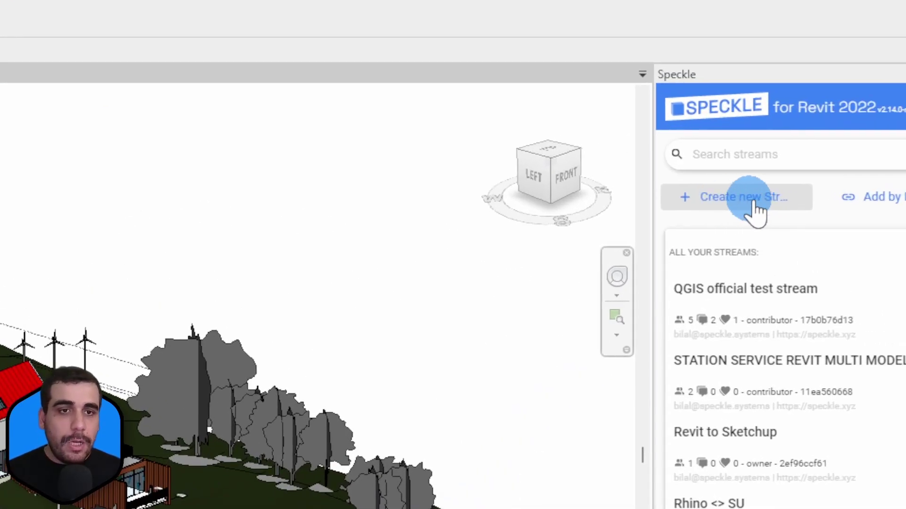
- Create a new public Speckle stream named 'Sample Villa Project'
left_click(772, 202)
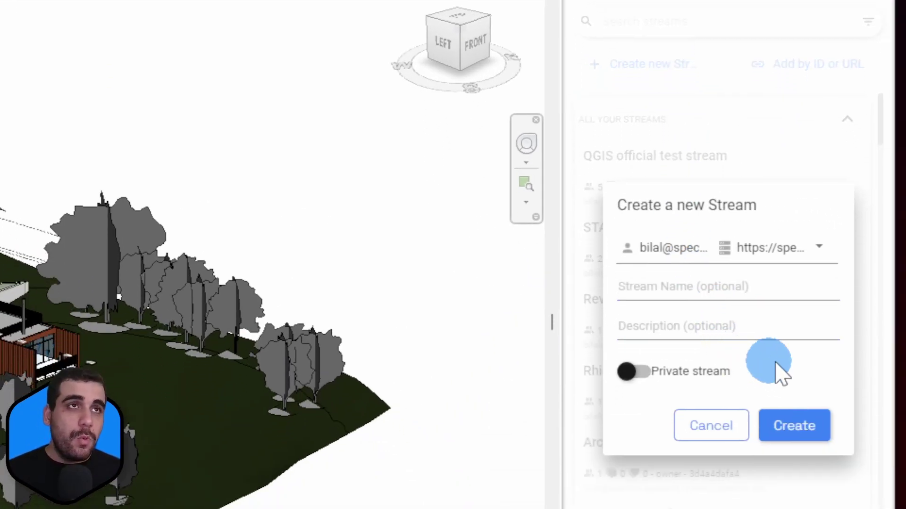
left_click(735, 286)
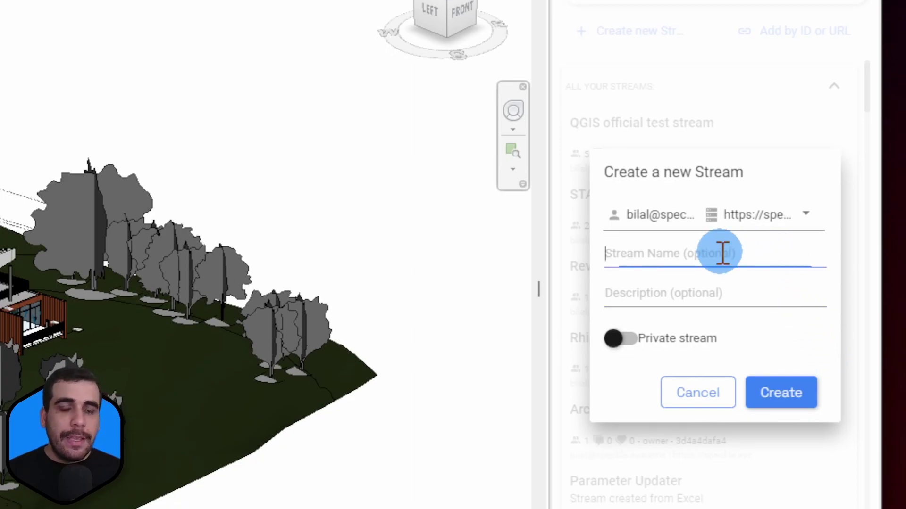
type("S")
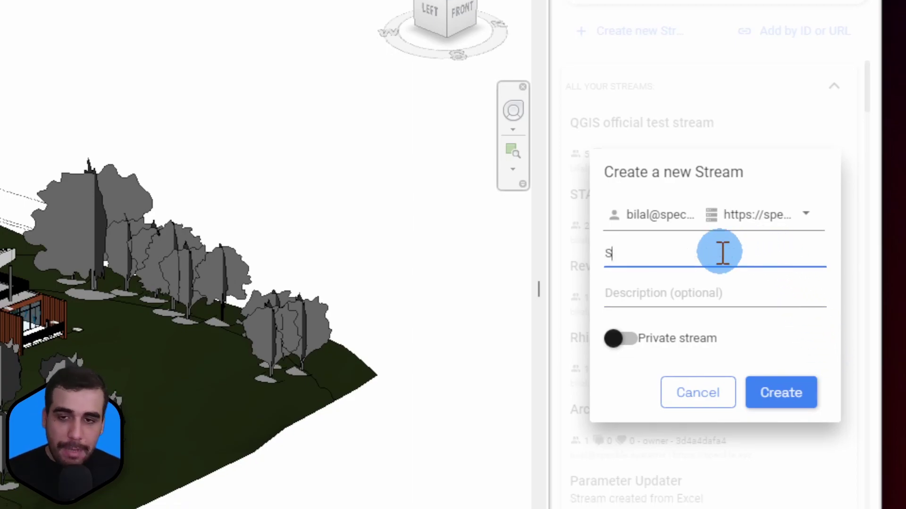
type("ample Villa Projec")
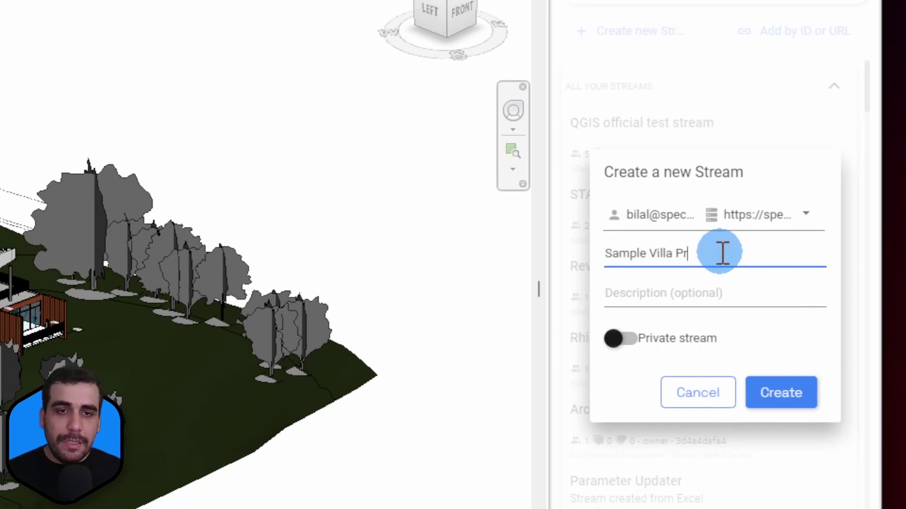
type("t")
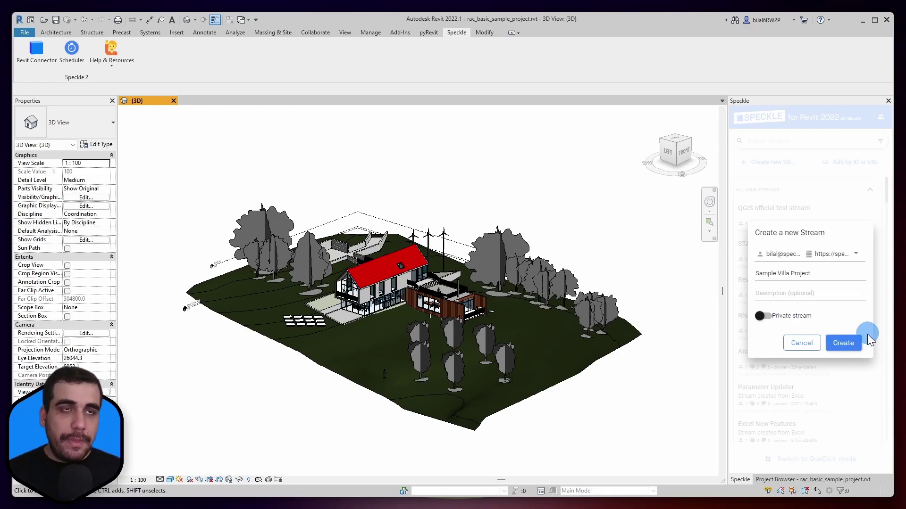
left_click(847, 343)
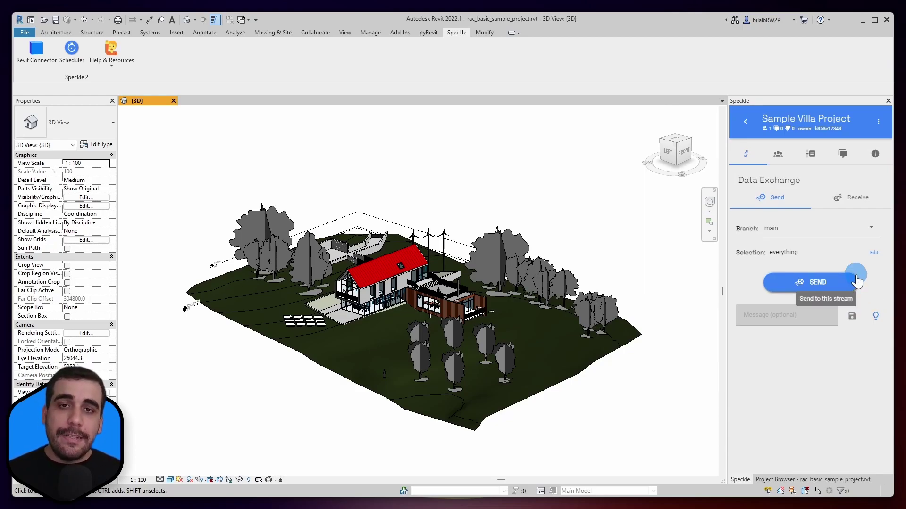
- Send the whole Revit model to the Sample Villa Project stream's main branch
left_click(779, 294)
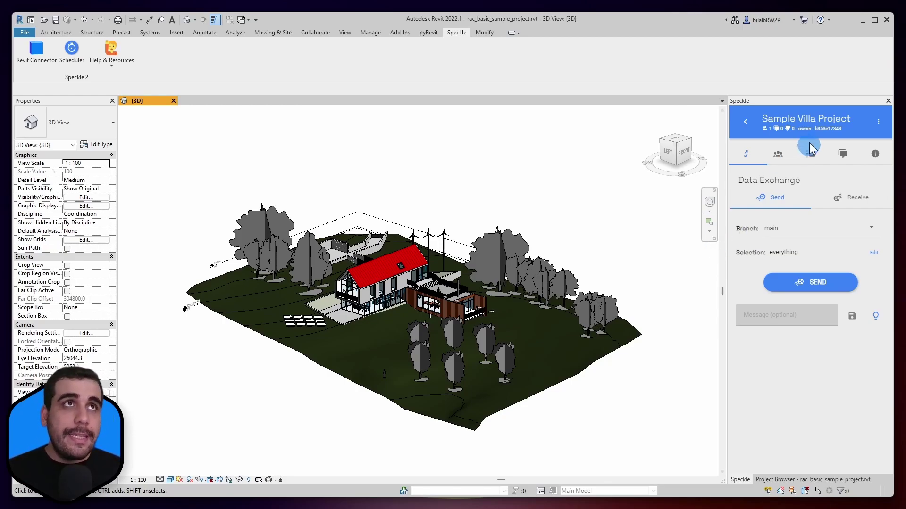
left_click(772, 241)
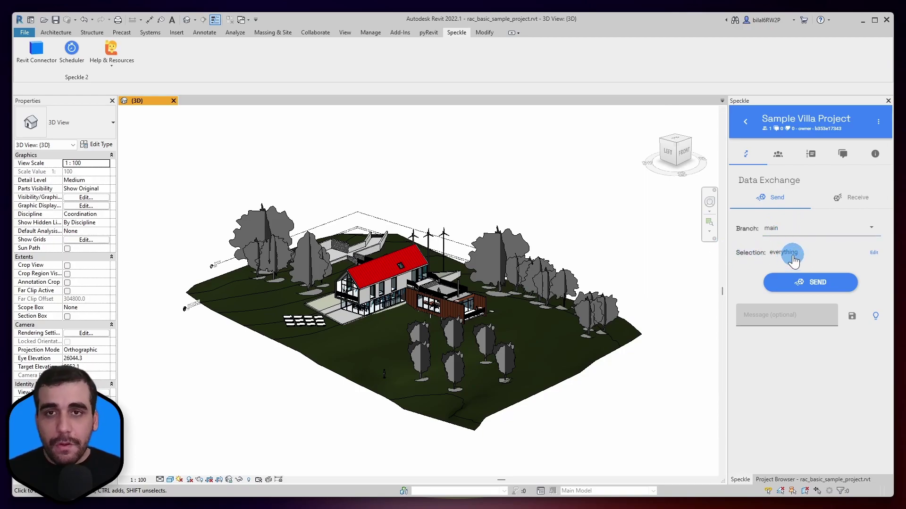
left_click(802, 283)
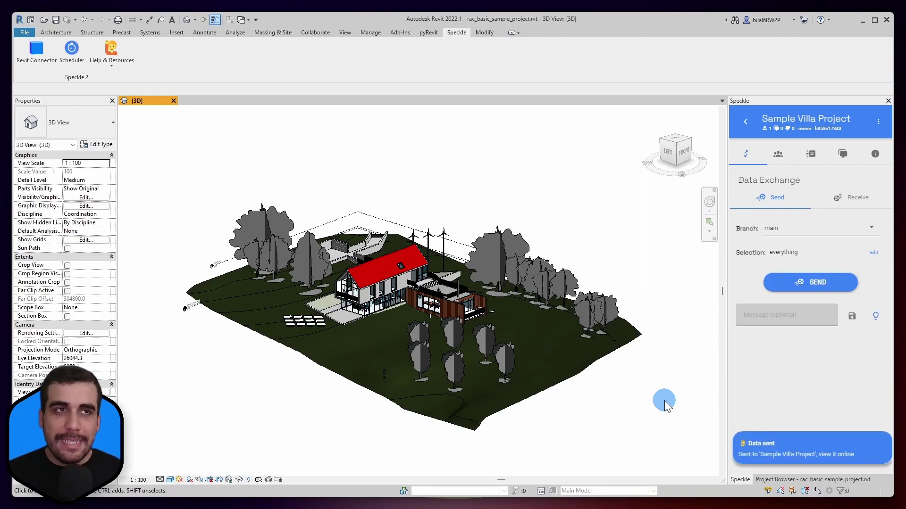
- Open the sent 635-object version online and close the old streams page
left_click(793, 448)
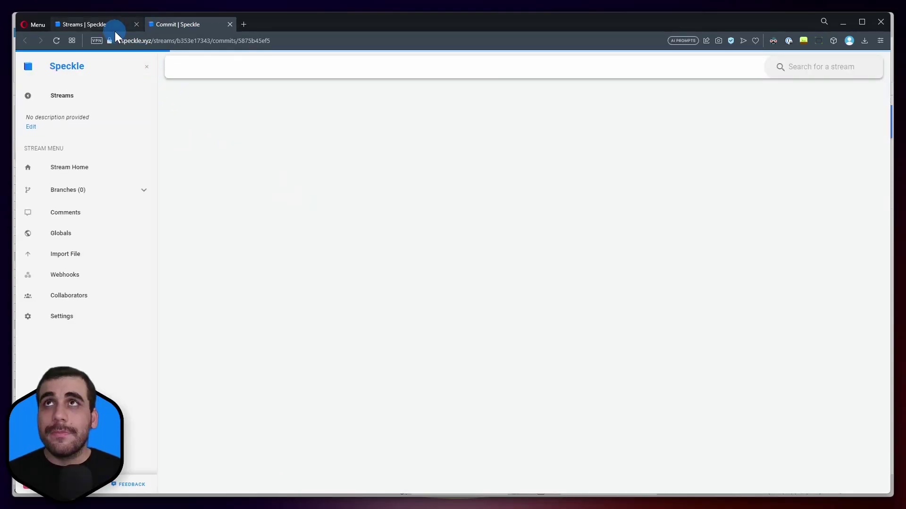
left_click(136, 24)
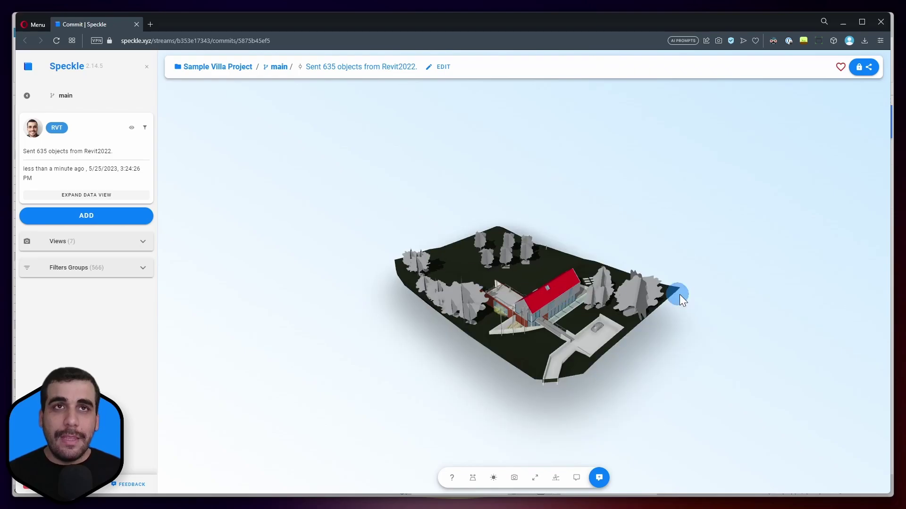
left_click_drag(679, 294, 386, 279)
scroll(513, 274, "up", 5)
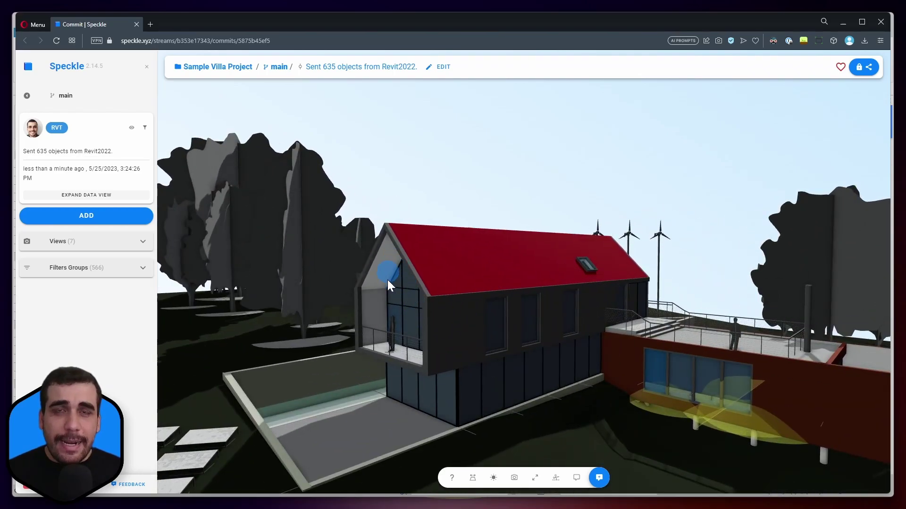
- Orbit around the villa, selecting and deselecting the yellow light cone beside the house
left_click_drag(520, 299, 698, 397)
left_click(698, 397)
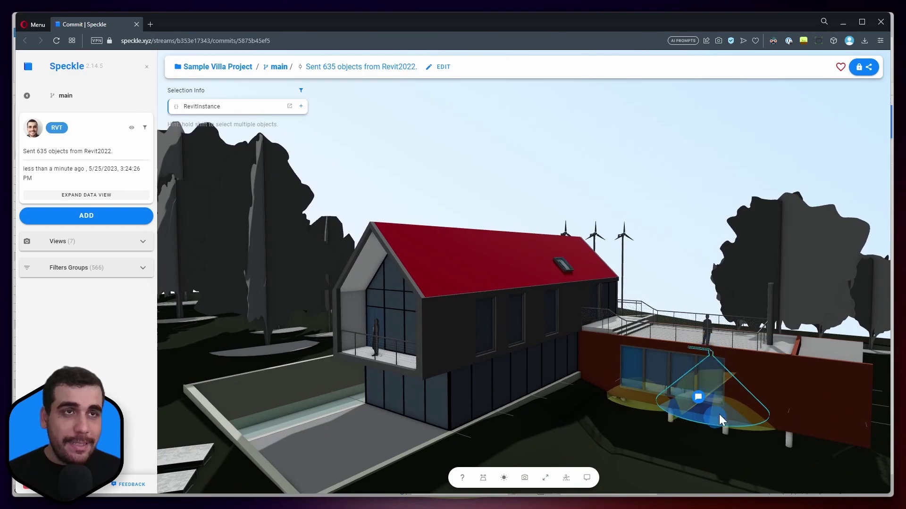
scroll(640, 363, "down", 5)
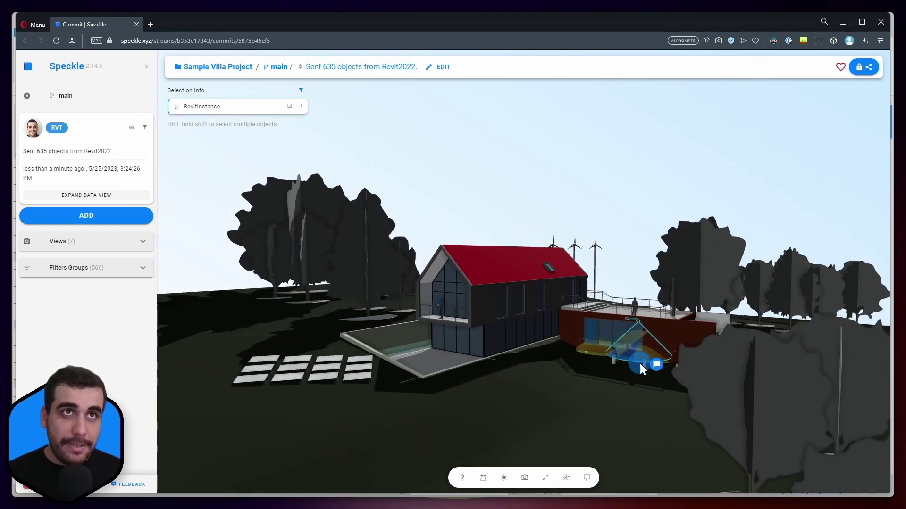
left_click(589, 215)
left_click_drag(590, 214, 608, 227)
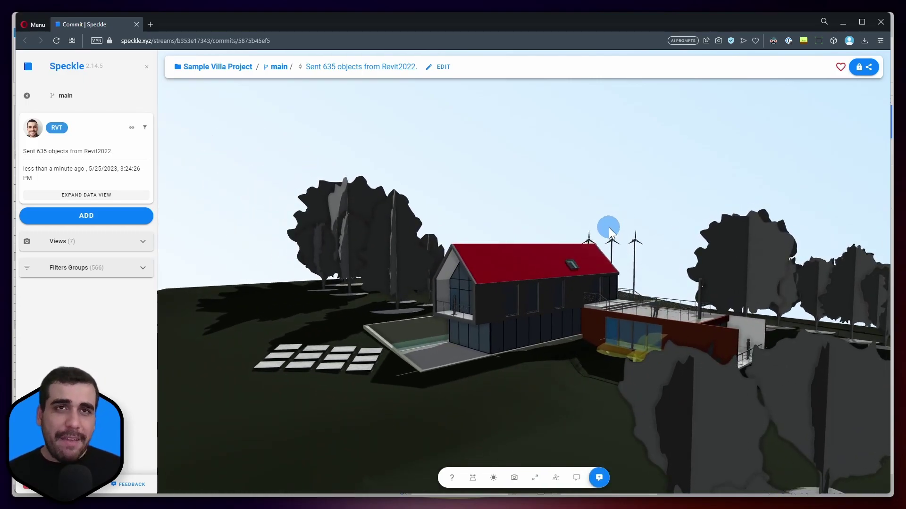
left_click(585, 193)
left_click(567, 284)
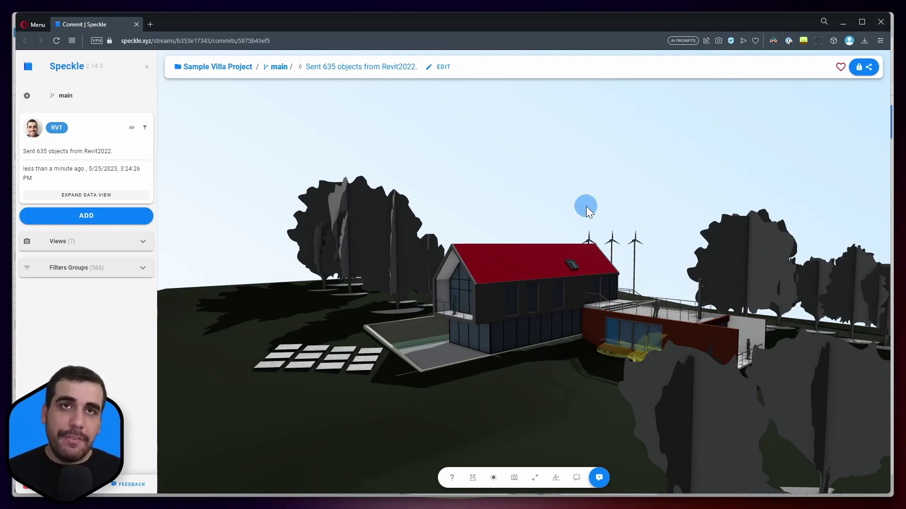
left_click_drag(586, 205, 528, 185)
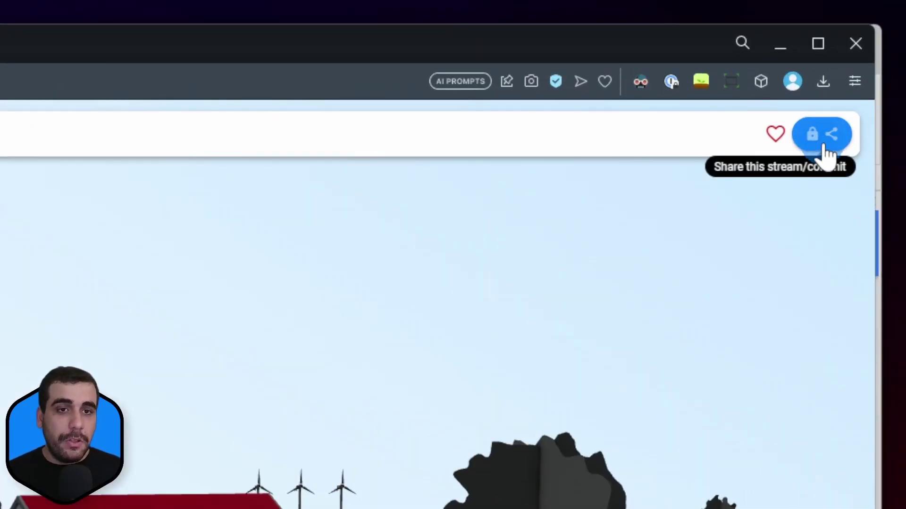
- Switch on Link Sharing in the stream's Share options to reveal the embed code
left_click(827, 156)
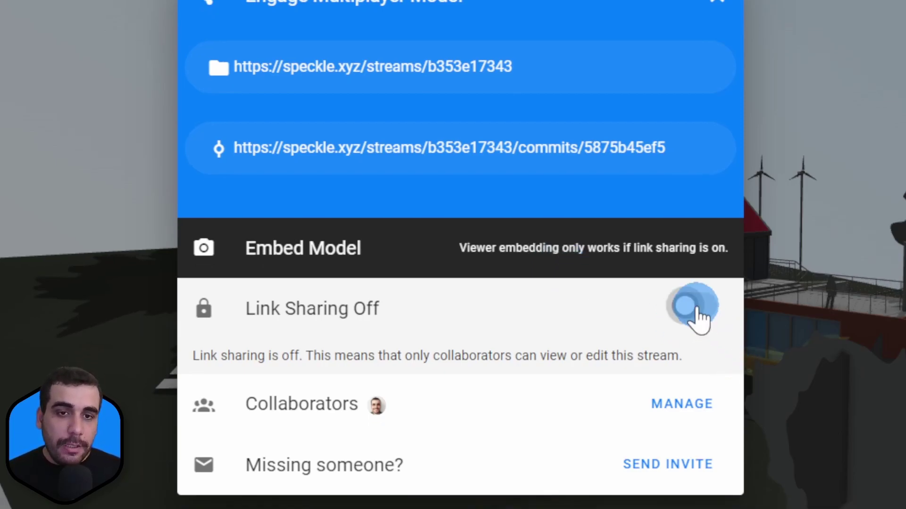
left_click(697, 307)
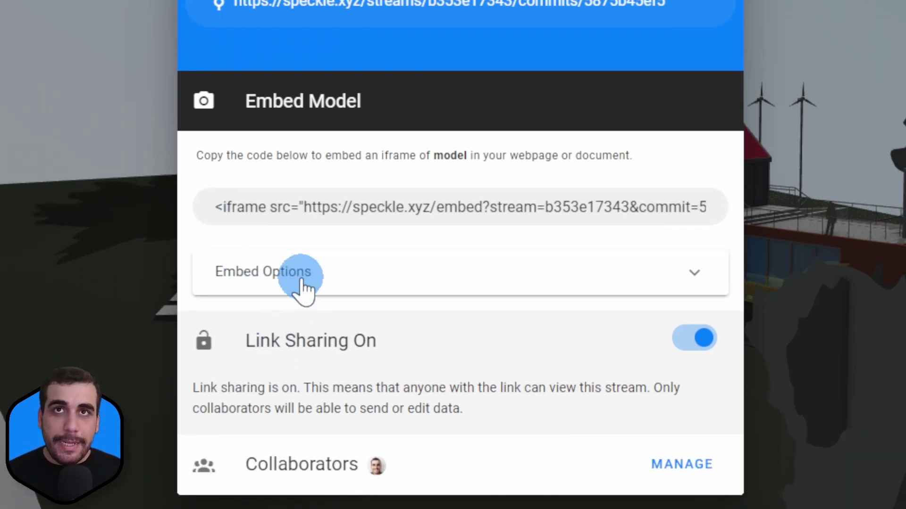
- Enable transparent background, hide viewer controls, sidebar and selection info, then copy the iframe code
left_click(302, 356)
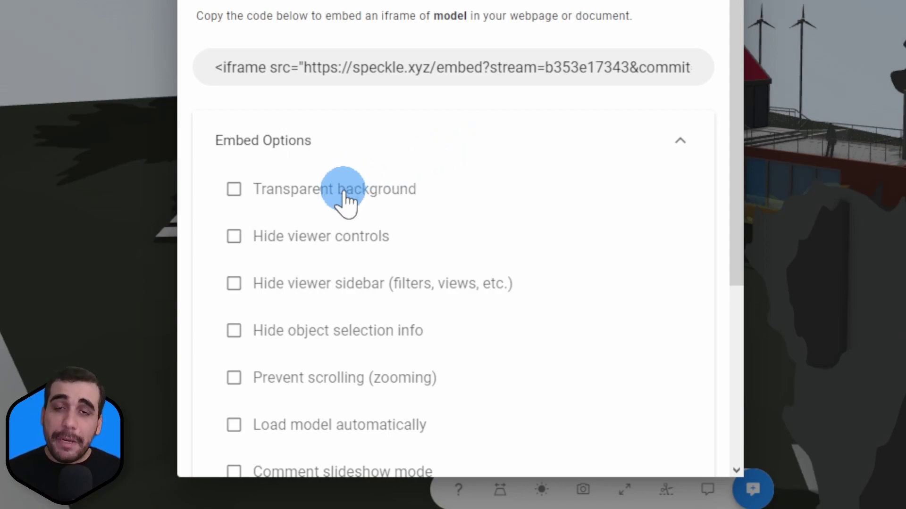
left_click(235, 190)
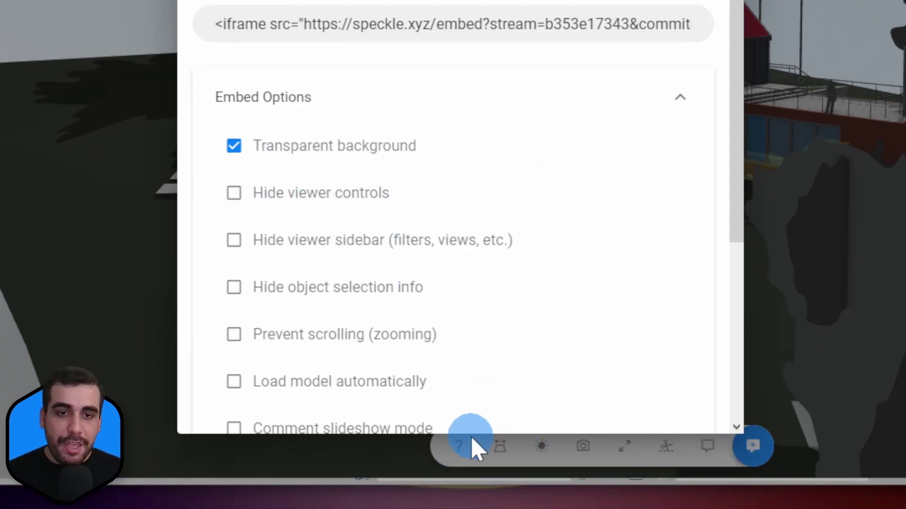
left_click(236, 195)
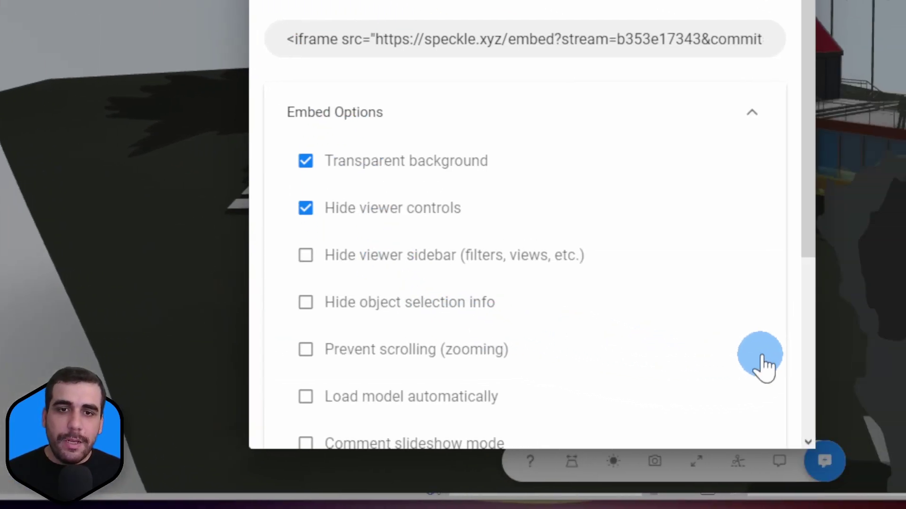
left_click(295, 256)
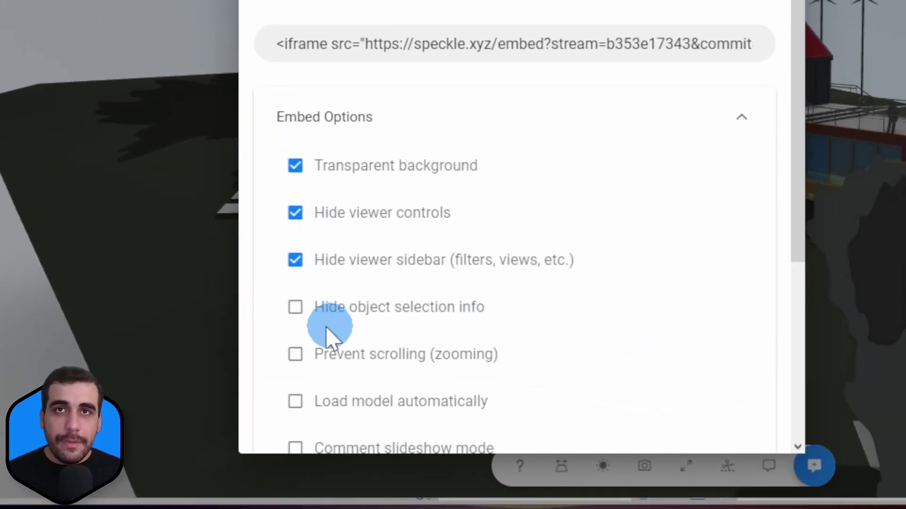
left_click(294, 307)
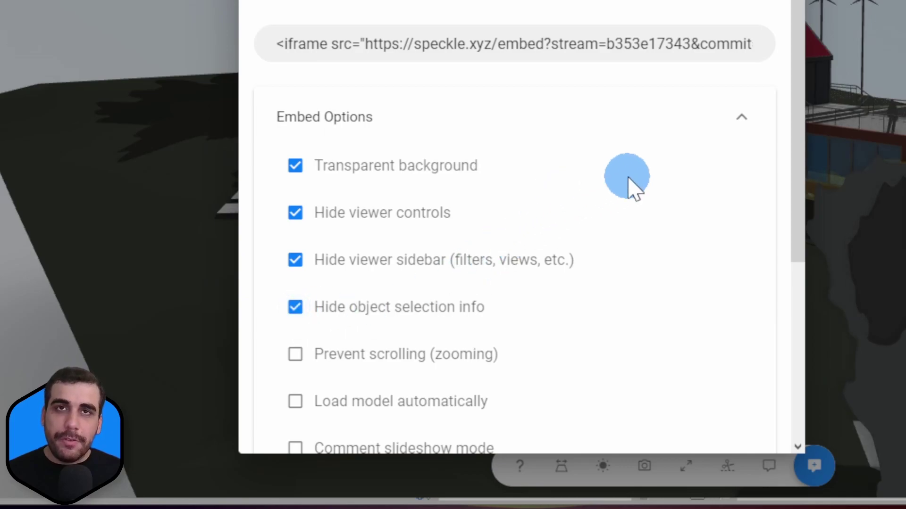
scroll(630, 193, "down", 4)
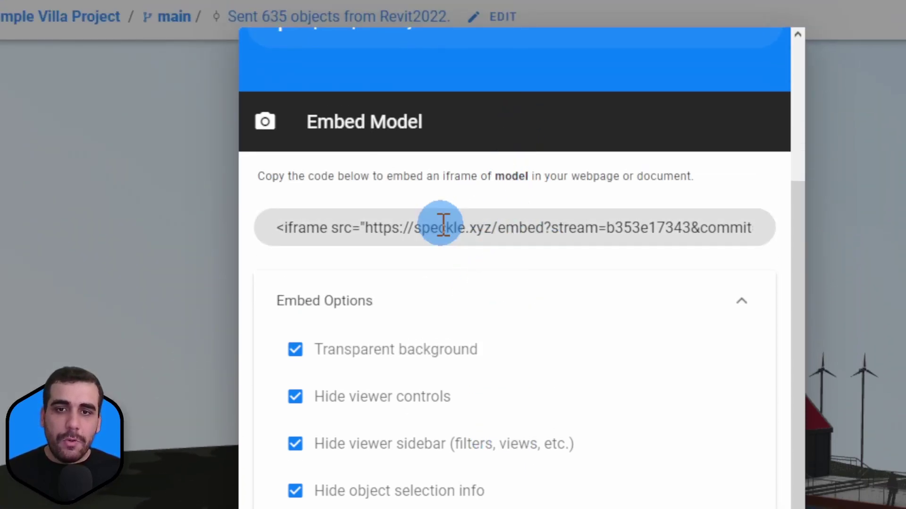
left_click(471, 225)
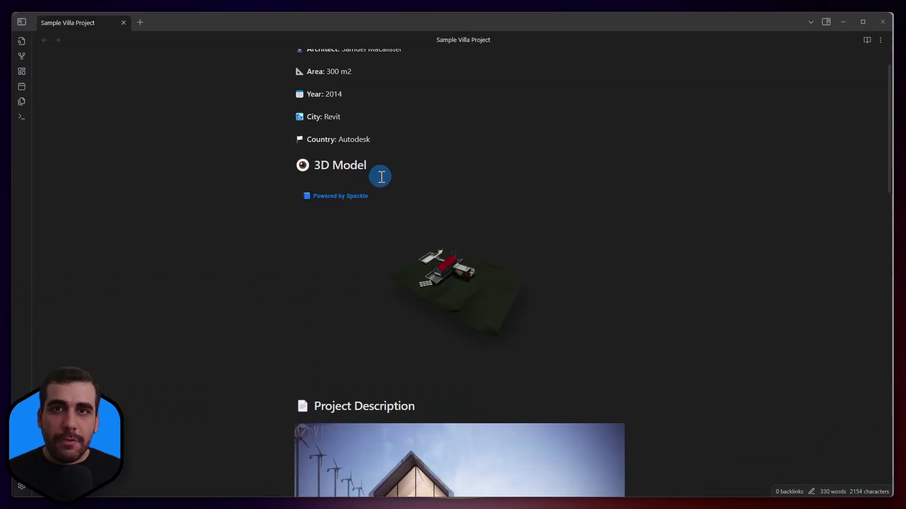
- Delete the old iframe code beneath the 3D Model heading
left_click(367, 175)
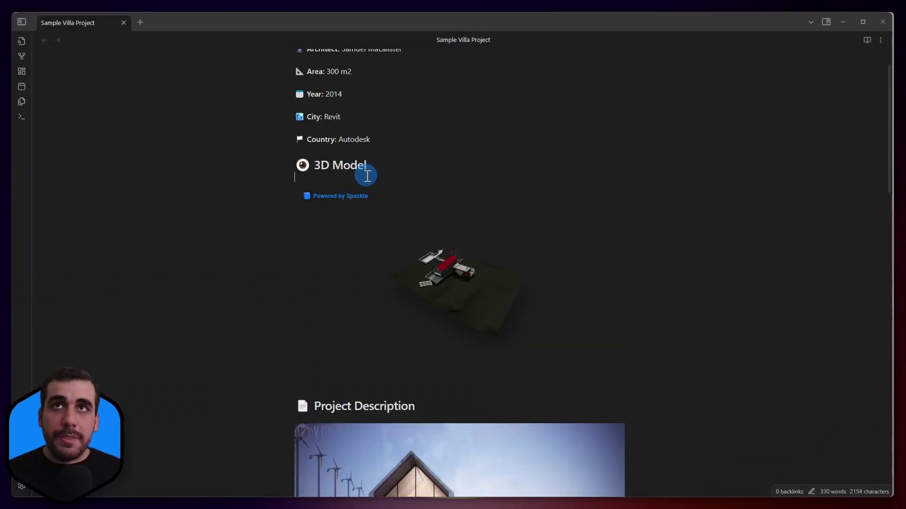
key("Down")
key("shift+Down")
key("shift+Down")
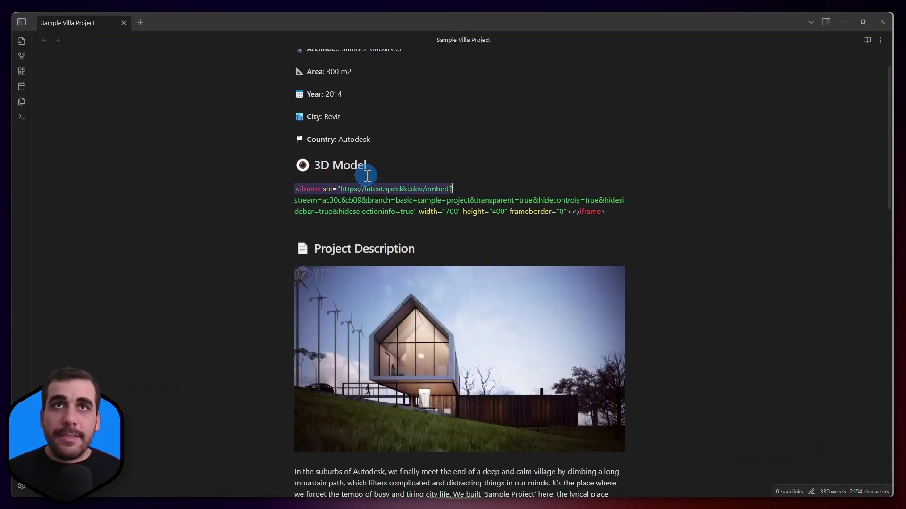
key("shift+Down")
key("BackSpace")
- Paste the new Speckle iframe under the heading, then load and orbit the embedded villa
key("Up")
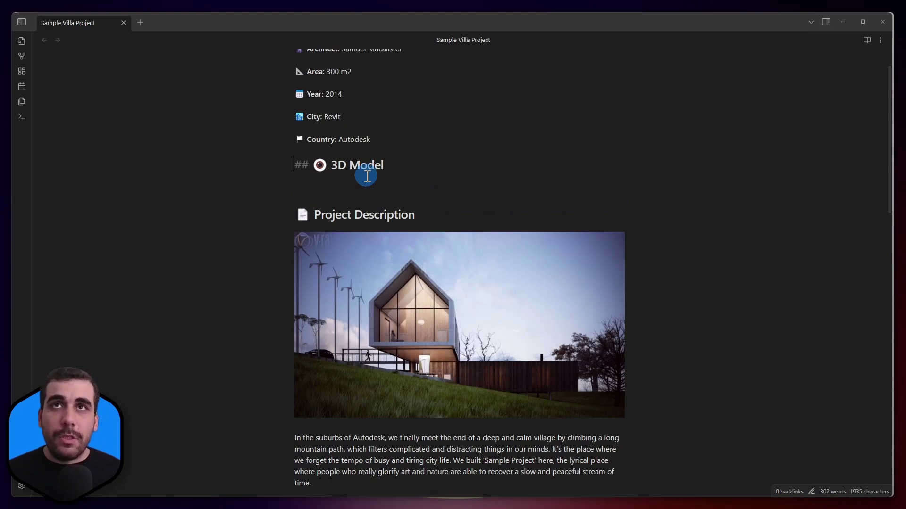
key("Return")
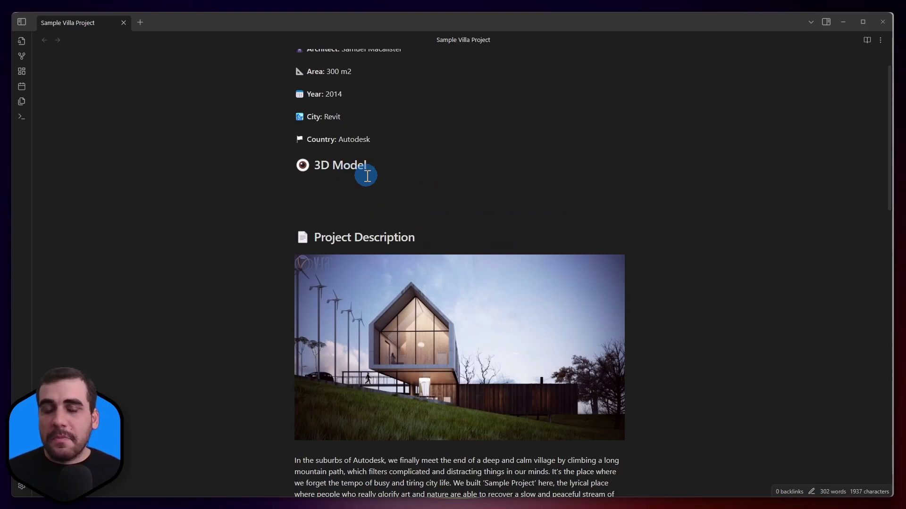
type("<iframe src=\"https://speckle.xyz/embed?stream=b353e17343&commit=5875b45ef5&c=%5B-31.04486%2C-34.94306%2C9.64398%2C-4.82315%2C-7.09626%2C7.08621%2C0%2C1%5D&transparent=true&hidecontrols=true&hidesidebar=true&hideselectioninfo=true\" width=\"600\" height=\"400\" frameborder=\"0\"></iframe>")
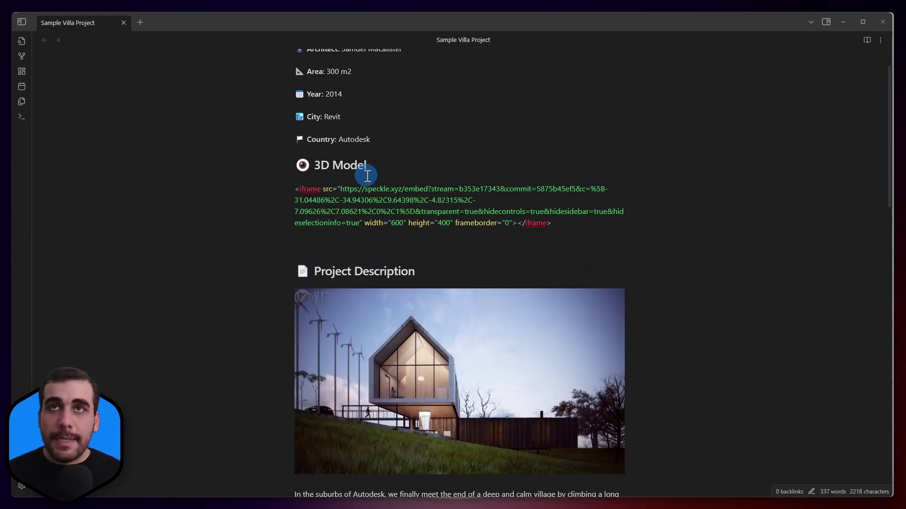
key("Return")
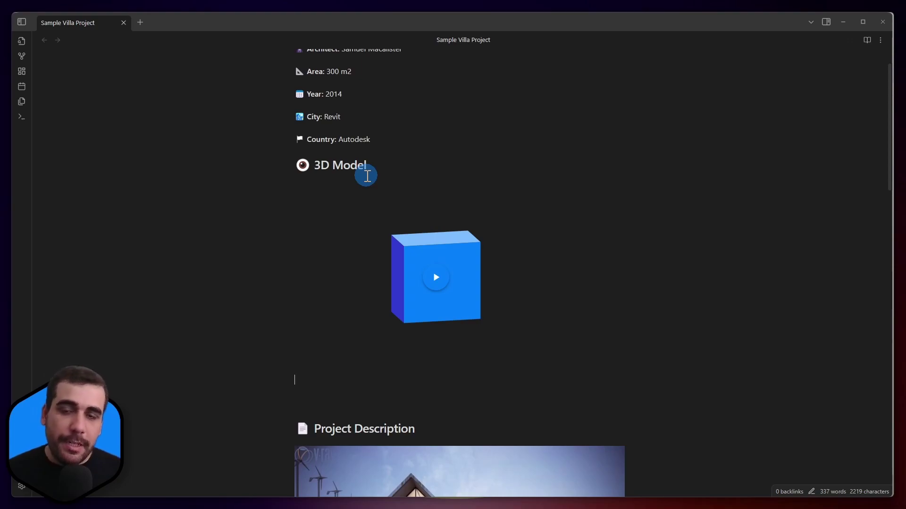
left_click(434, 282)
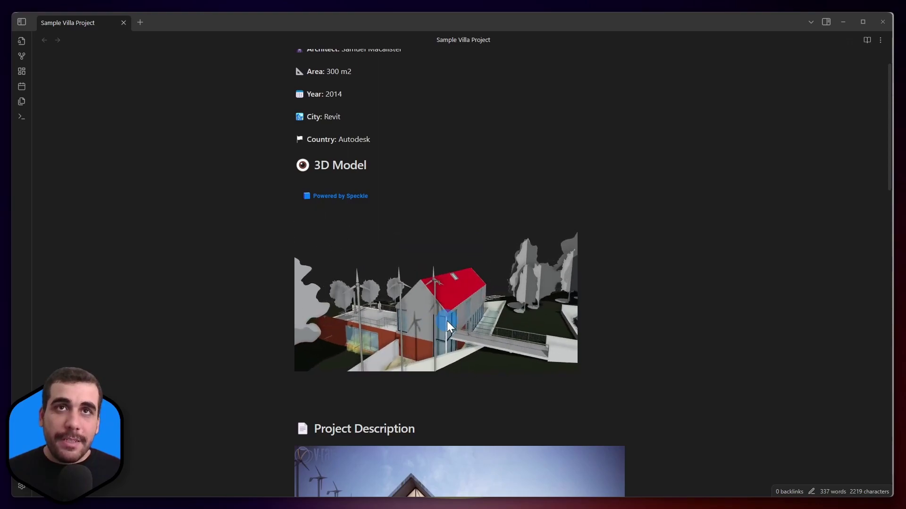
left_click_drag(447, 321, 446, 280)
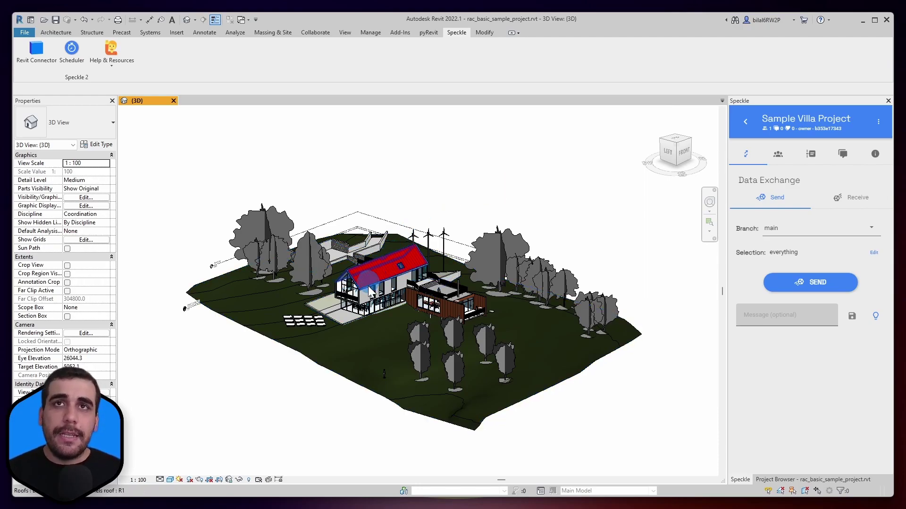
- Zoom in and out on the house in Revit's {3D} view
scroll(369, 305, "up", 5)
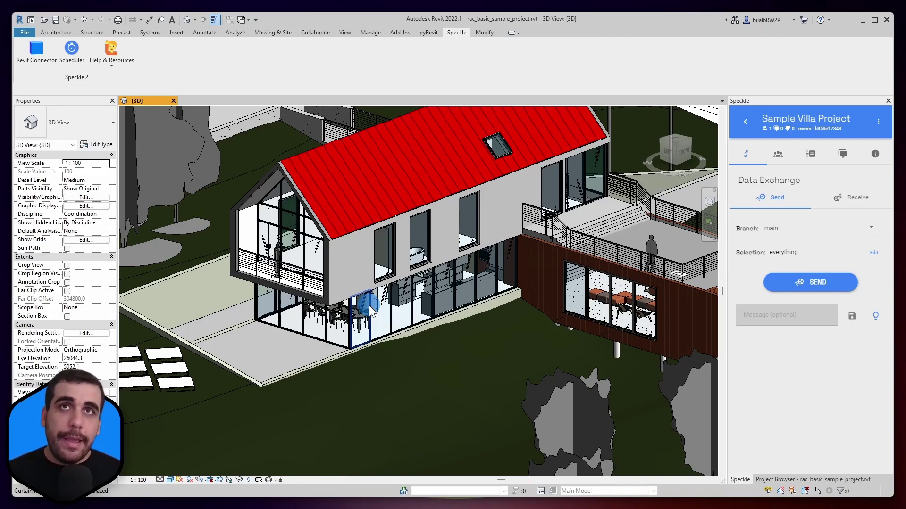
scroll(358, 264, "down", 5)
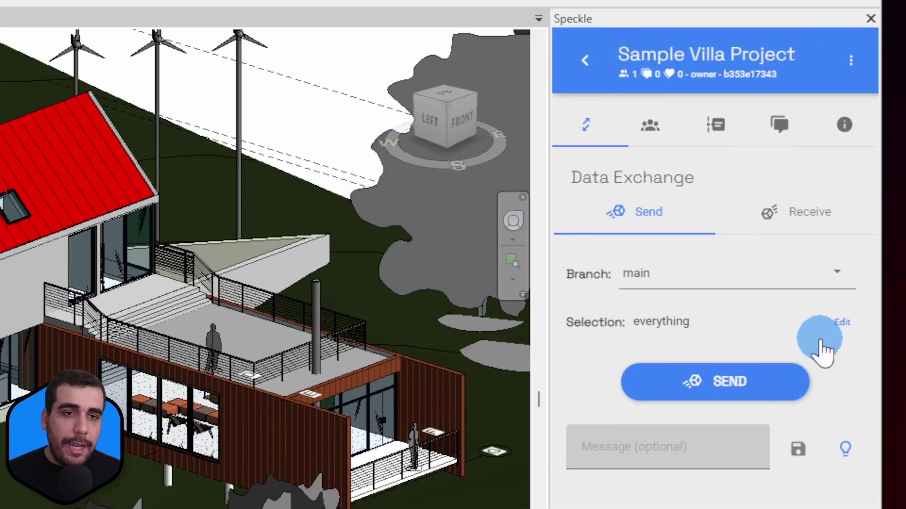
- Filter the send to objects visible in the {3D} view, send, and open the new commit online
left_click(841, 322)
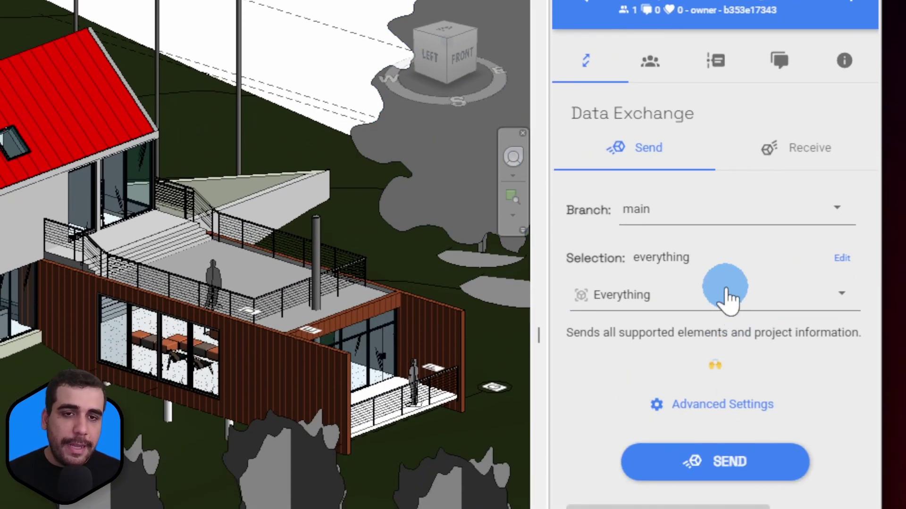
left_click(726, 297)
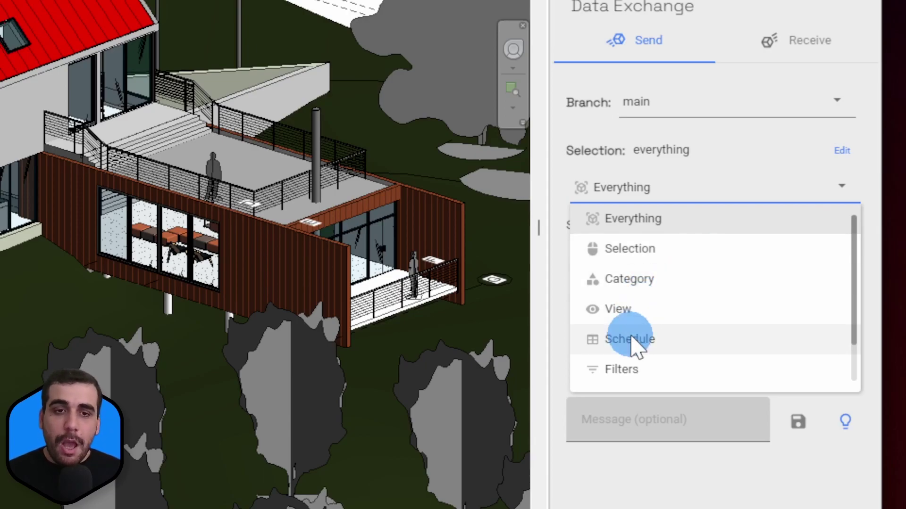
left_click(639, 312)
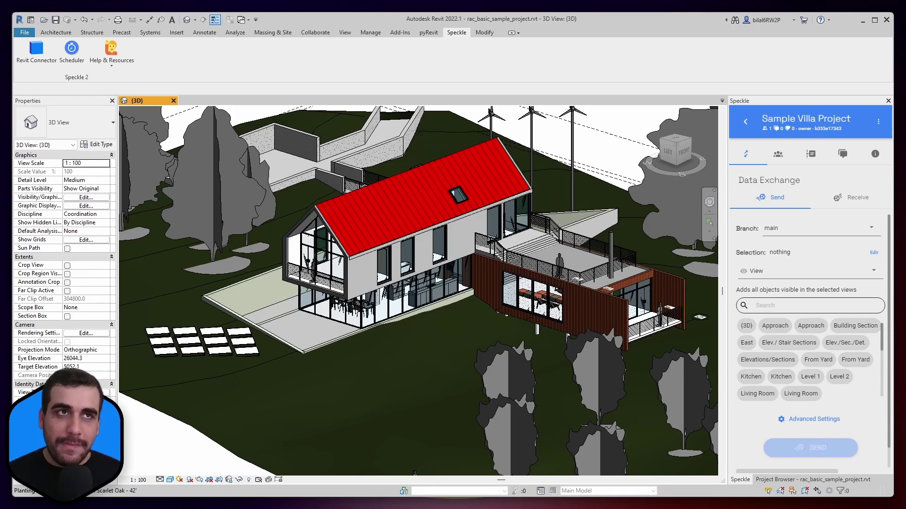
left_click(746, 325)
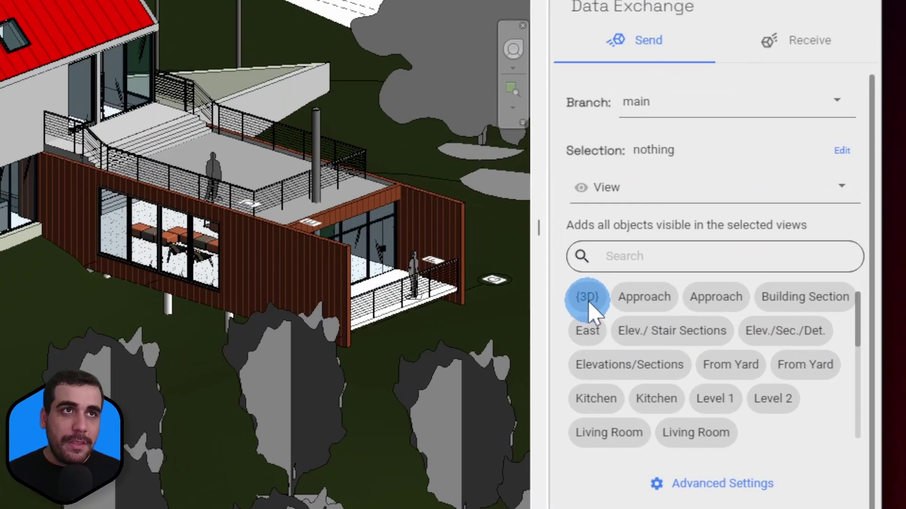
left_click(589, 305)
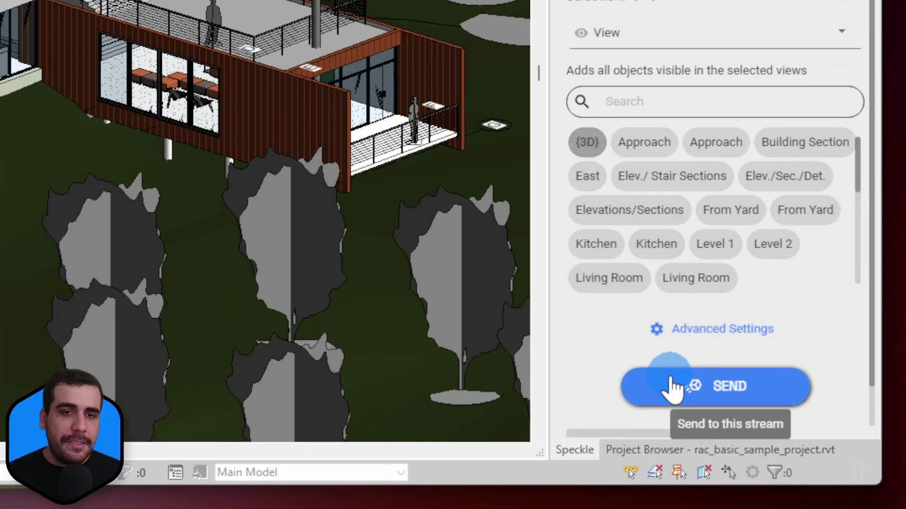
left_click(674, 445)
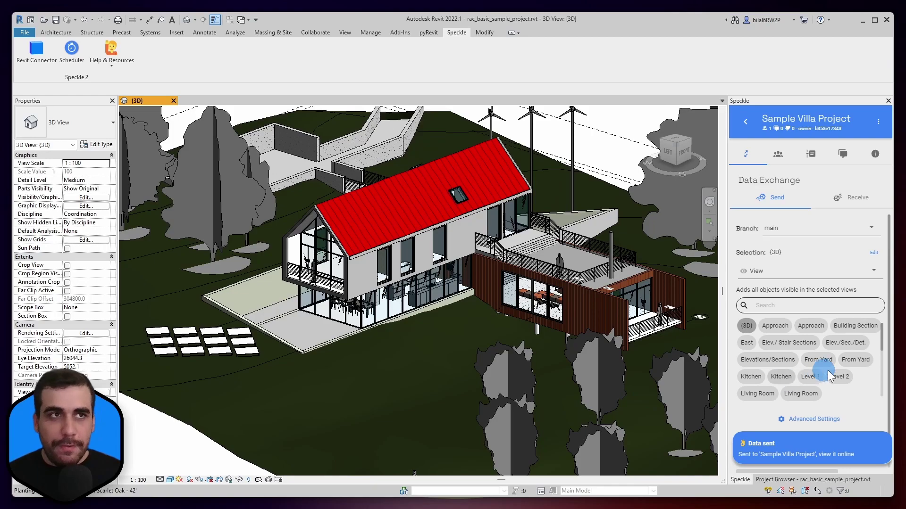
left_click(804, 451)
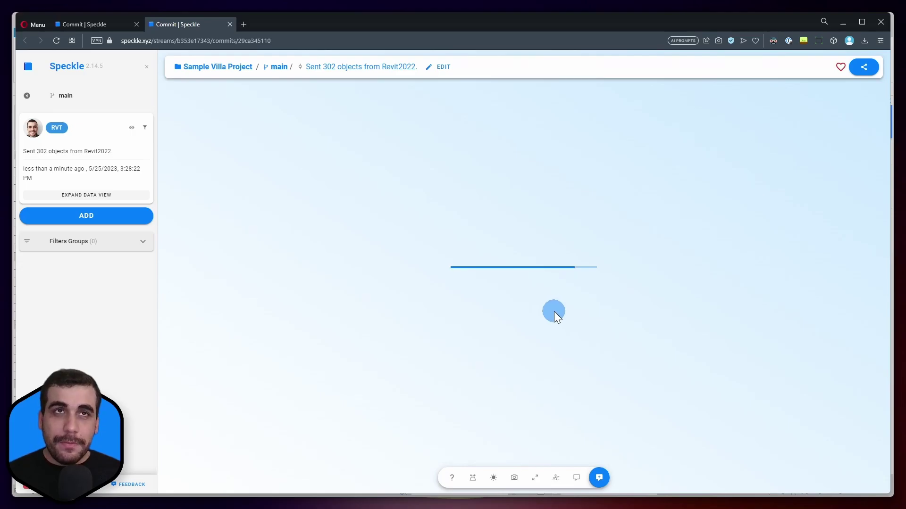
- Orbit and zoom the 302-object villa commit to view the house and red annex up close from the front
left_click_drag(589, 333, 463, 319)
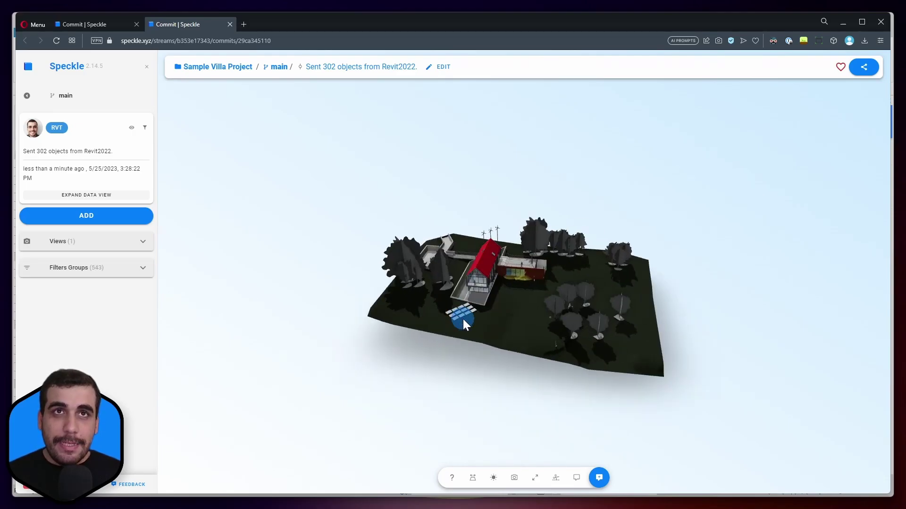
scroll(476, 281, "up", 10)
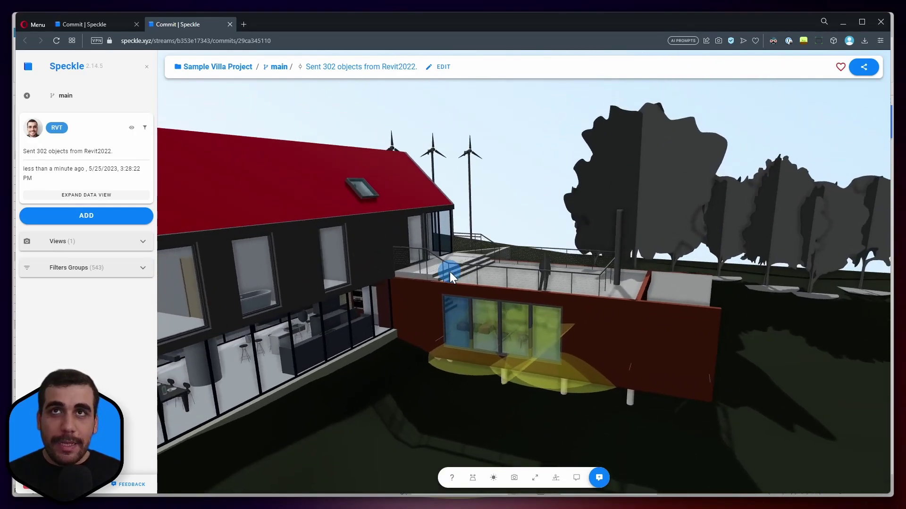
left_click_drag(449, 272, 461, 319)
scroll(430, 274, "down", 5)
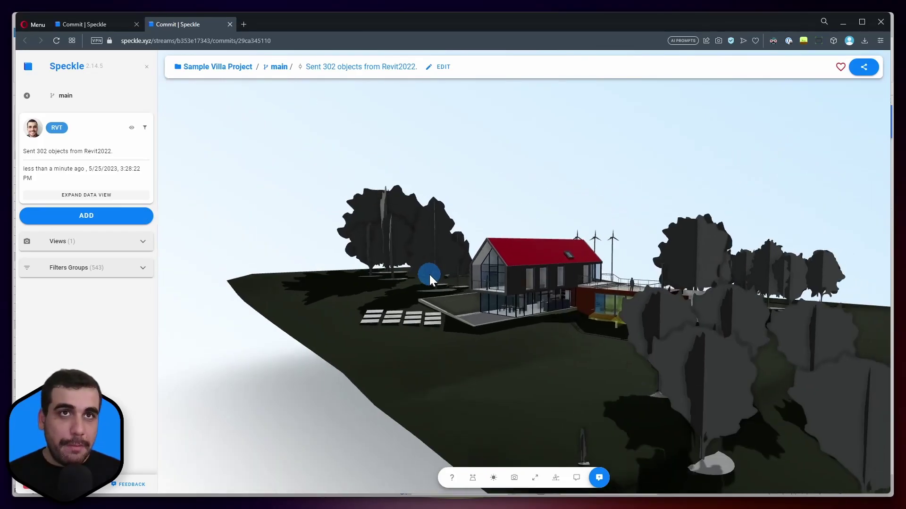
left_click_drag(429, 274, 510, 302)
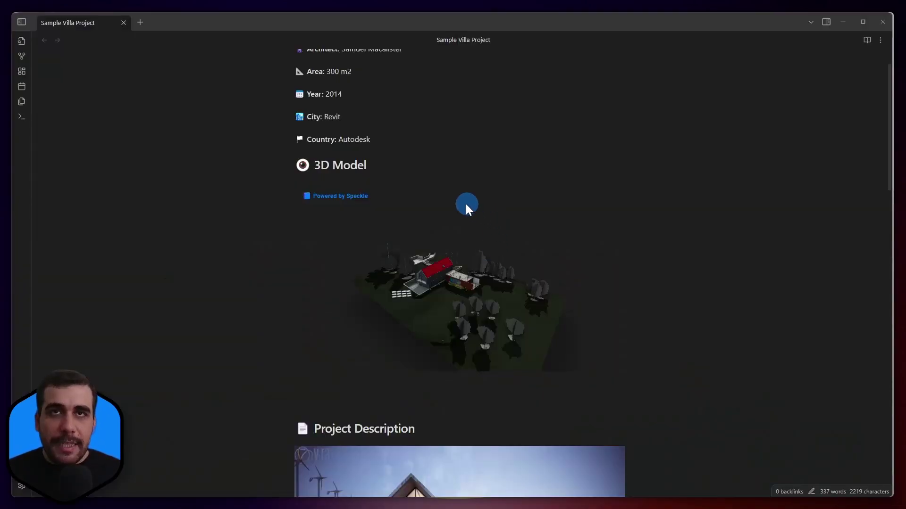
- Start the Speckle embed under 3D Model, load the villa model and orbit it
left_click(379, 174)
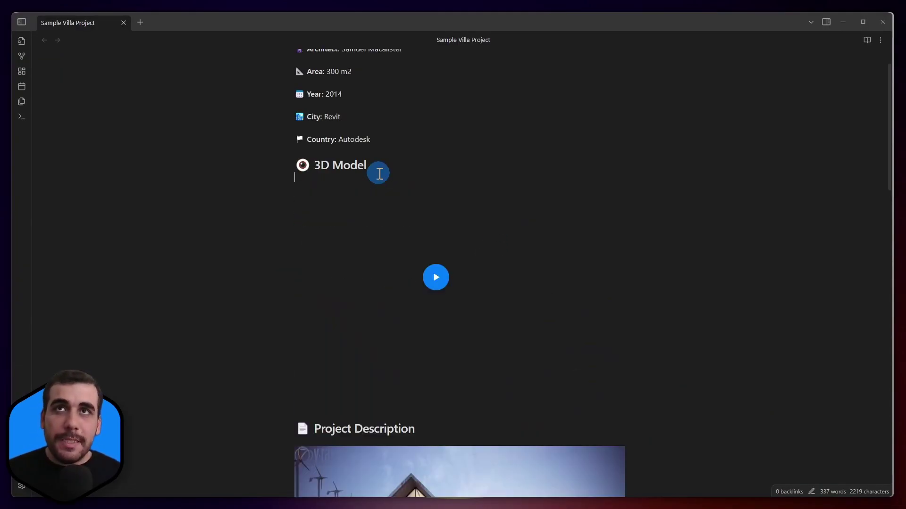
left_click(434, 273)
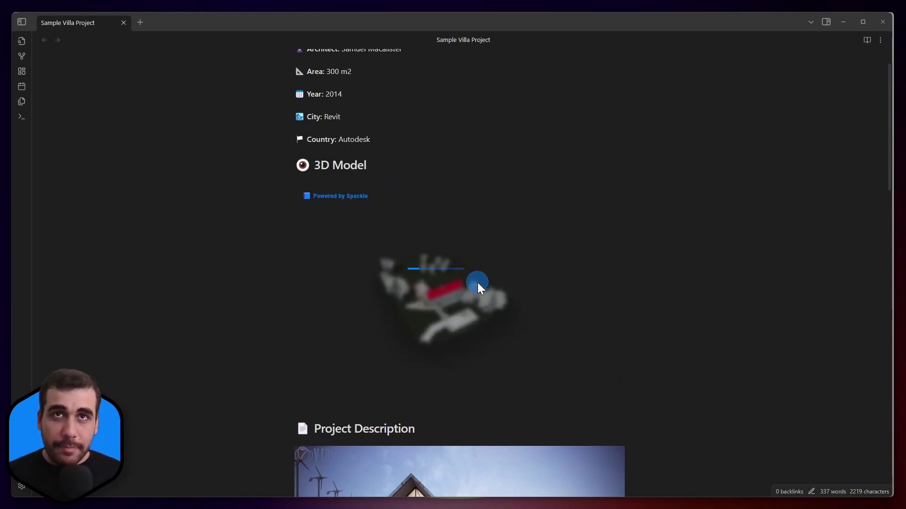
left_click_drag(499, 288, 407, 319)
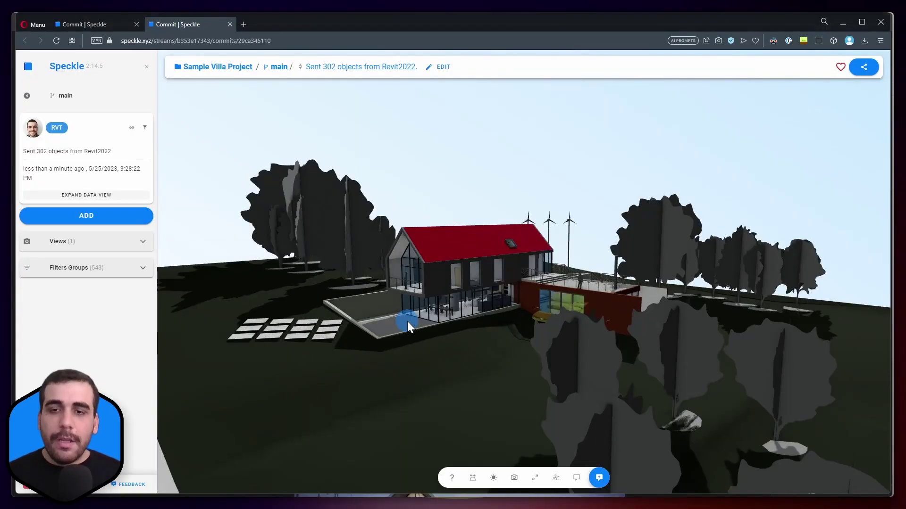
- Switch to the 635-object commit, review its embed code, then open the main branch's commit list
left_click(109, 27)
left_click(237, 164)
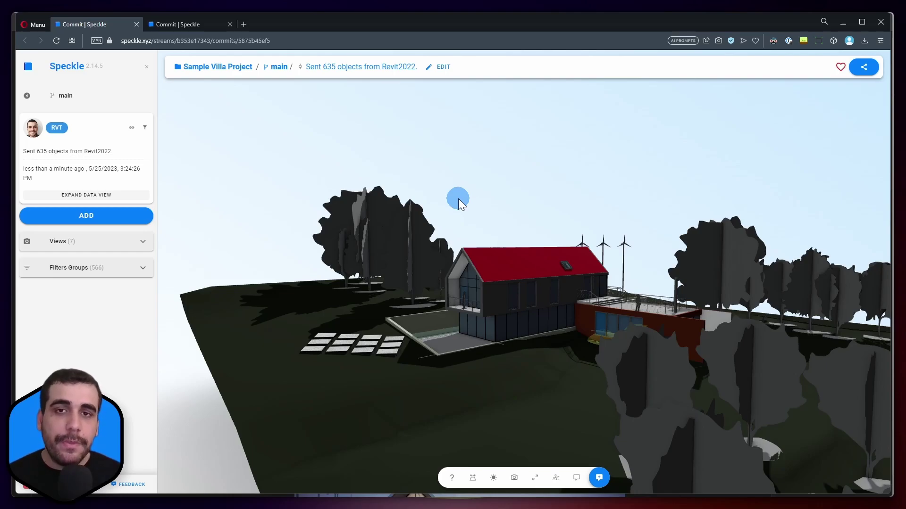
left_click(865, 67)
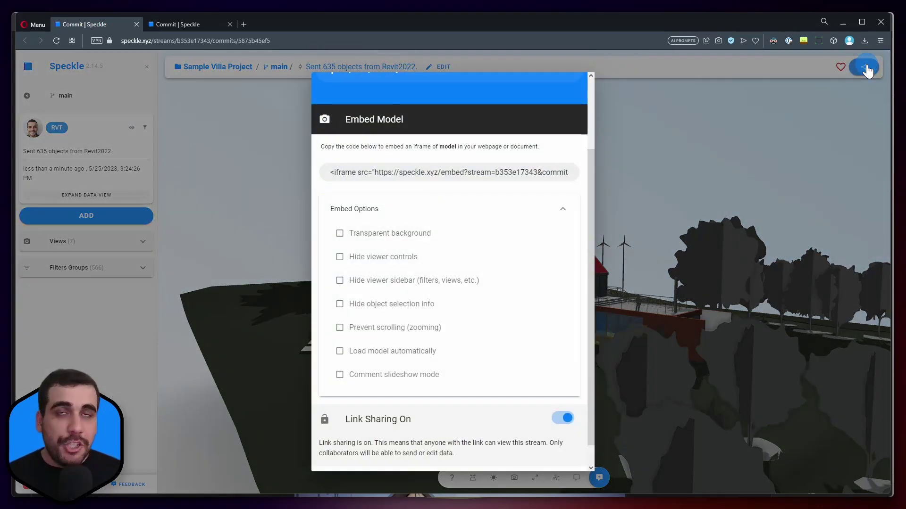
double_click(384, 174)
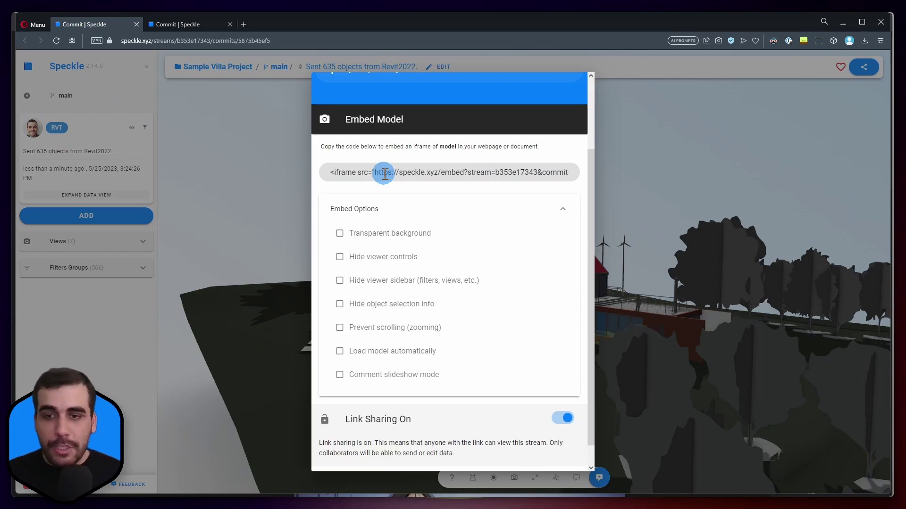
left_click(531, 185)
left_click(655, 187)
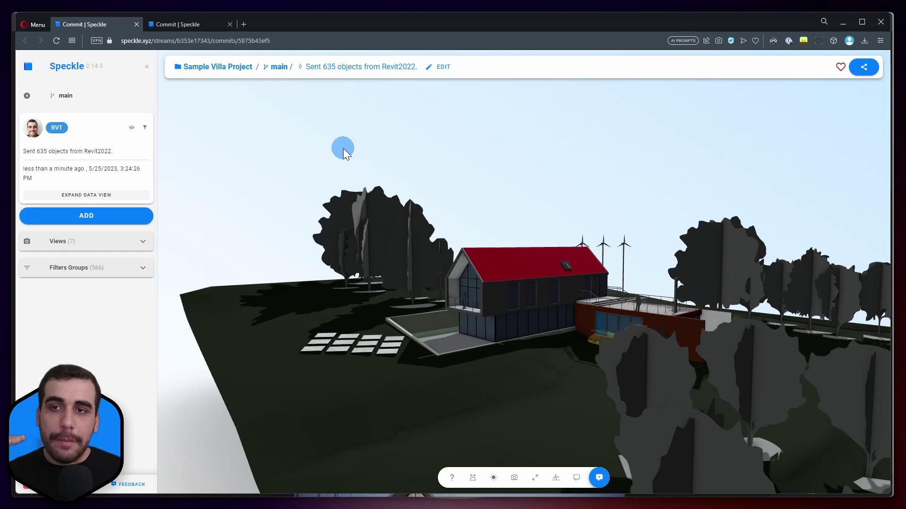
left_click(68, 95)
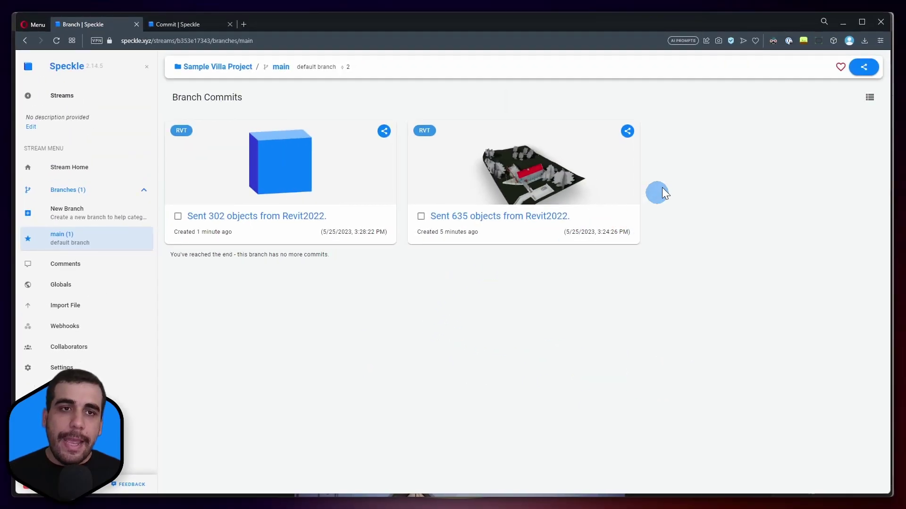
- Copy the main branch embed code with transparent background and hidden viewer controls, sidebar and selection info
left_click(864, 66)
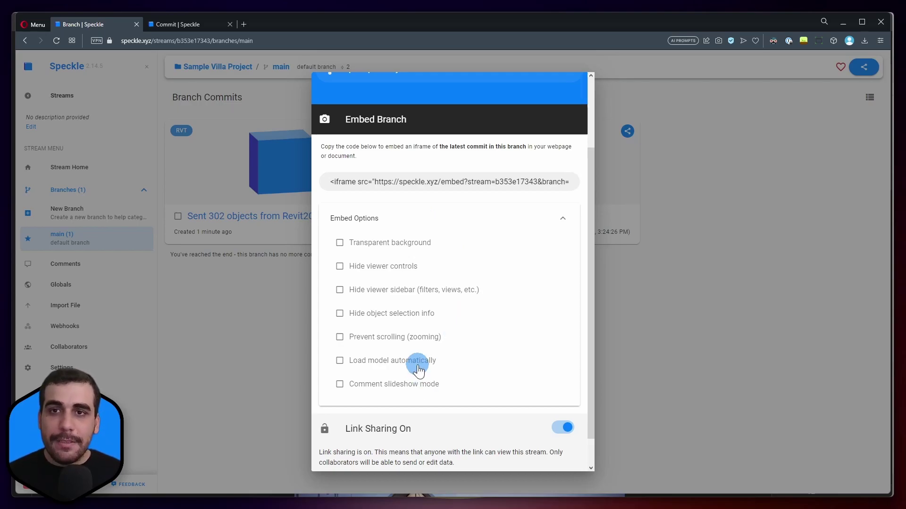
left_click(268, 410)
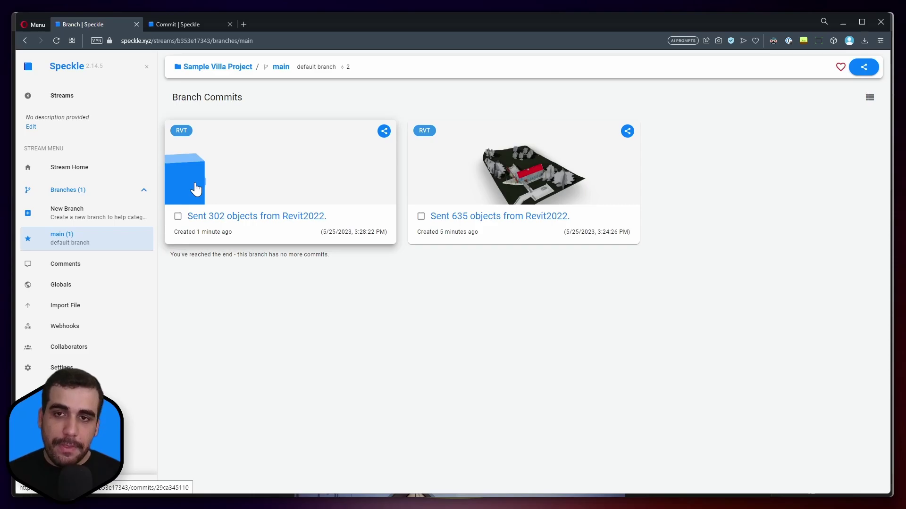
left_click(863, 67)
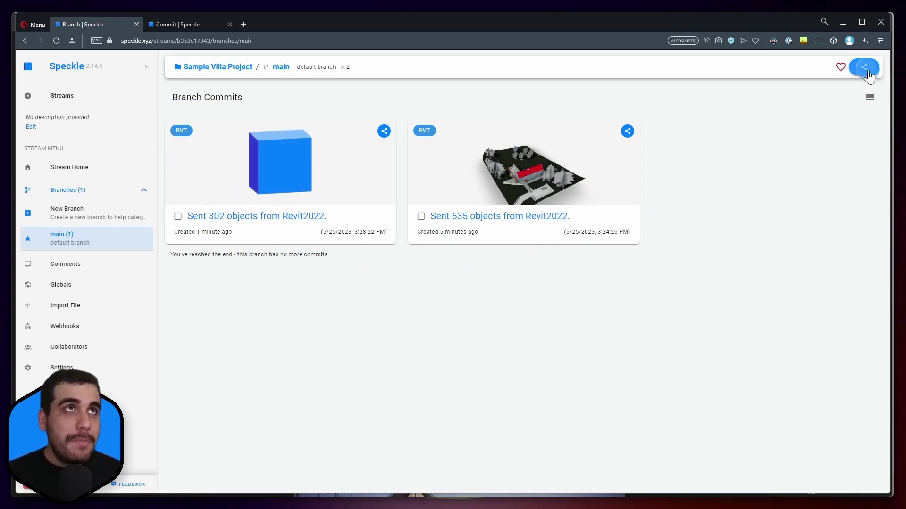
left_click(339, 242)
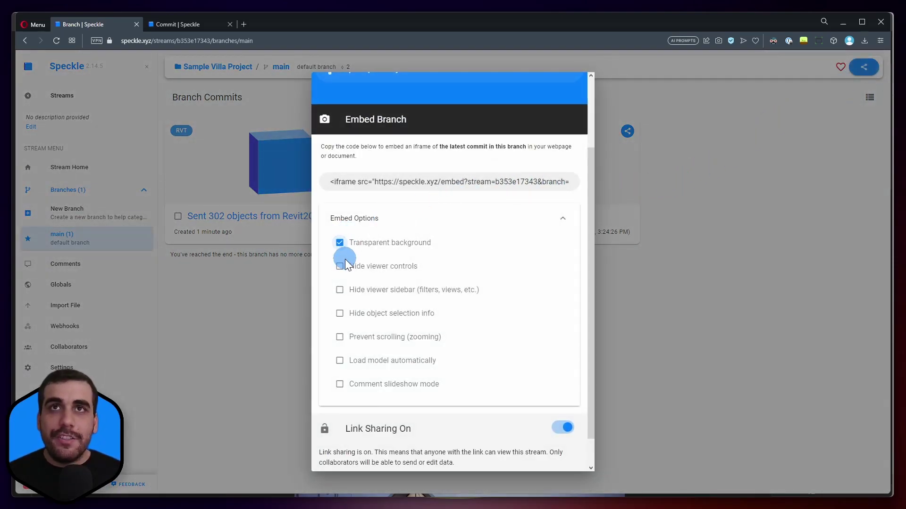
left_click(340, 266)
left_click(339, 290)
left_click(339, 313)
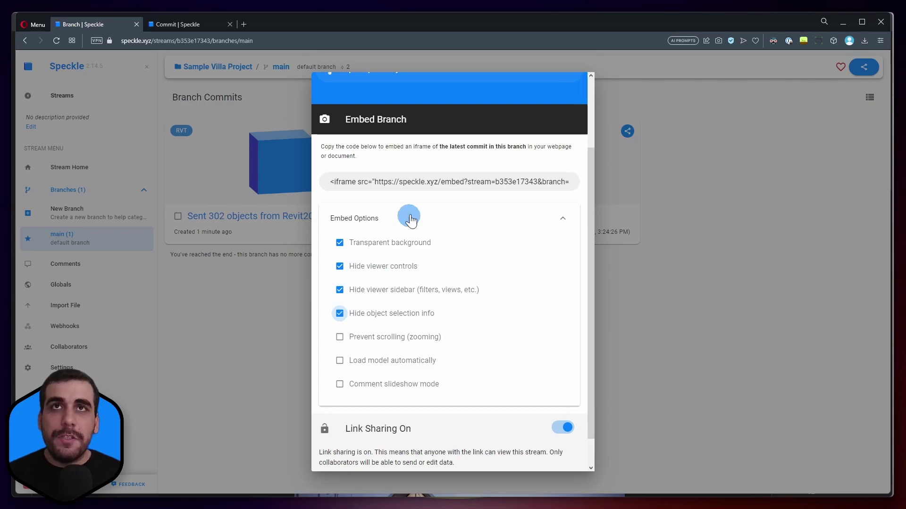
left_click(430, 183)
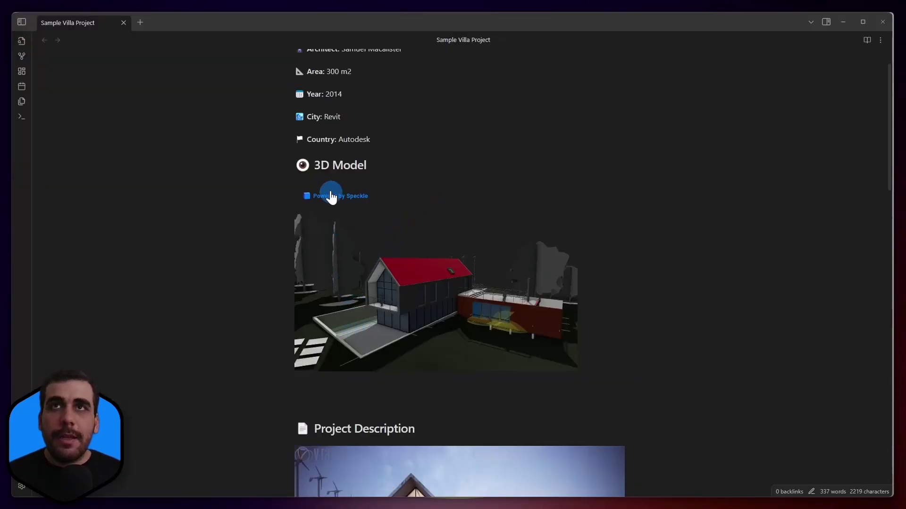
- Replace the old iframe code under 3D Model with the pasted main-branch embed code
key("Down")
key("shift+Down")
key("shift+Down")
key("shift+Down")
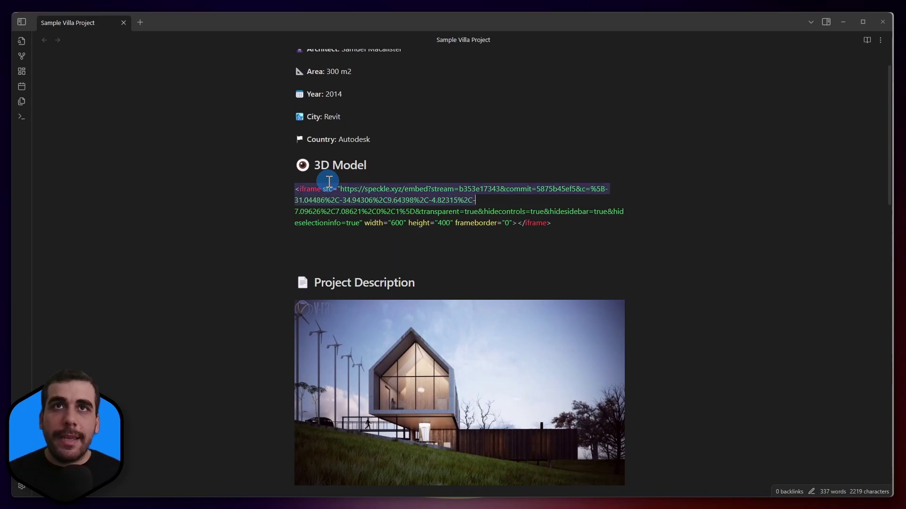
key("shift+Down")
key("BackSpace")
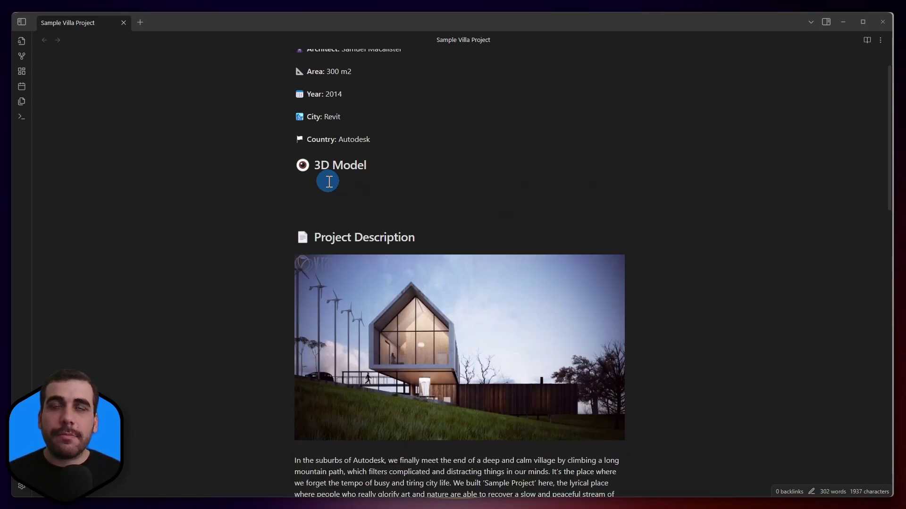
key("ctrl+v")
key("Down")
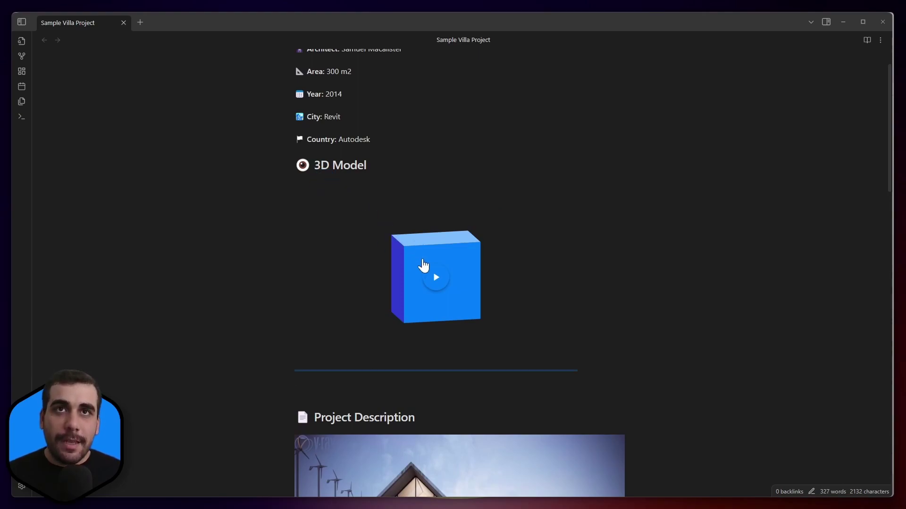
- Load the villa in the new embed and orbit to see the red annex from the side
left_click(436, 278)
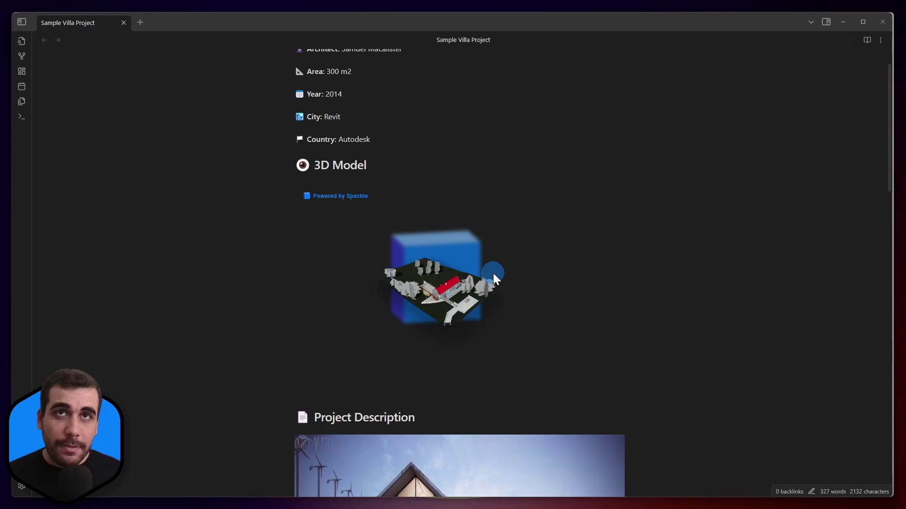
left_click_drag(408, 292, 439, 279)
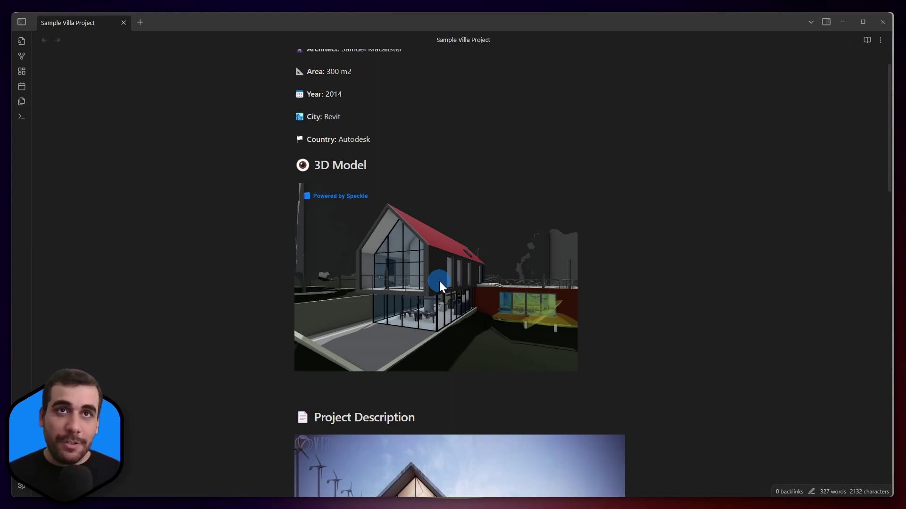
left_click_drag(439, 280, 502, 325)
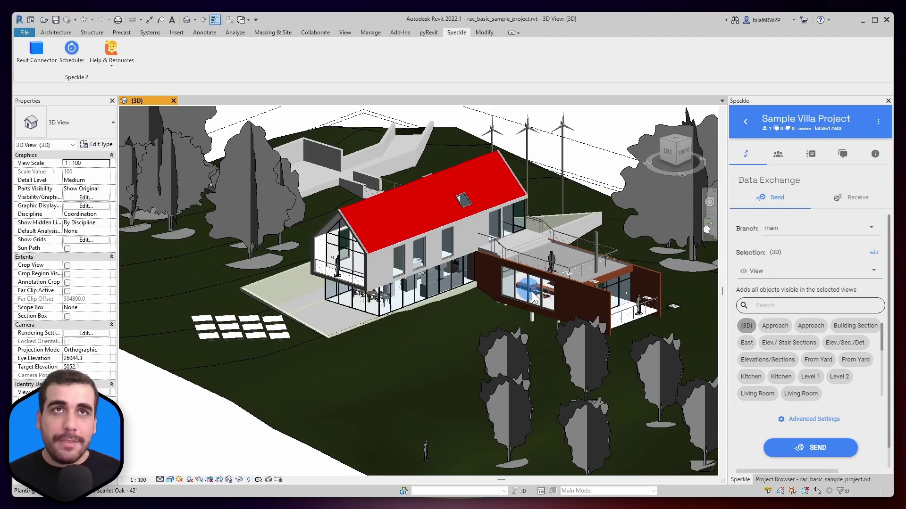
- Hide the light fixtures in the glazing and finish the temporary visibility change in the 3D view
middle_click_drag(534, 298, 425, 313, "shift")
scroll(425, 316, "up", 6)
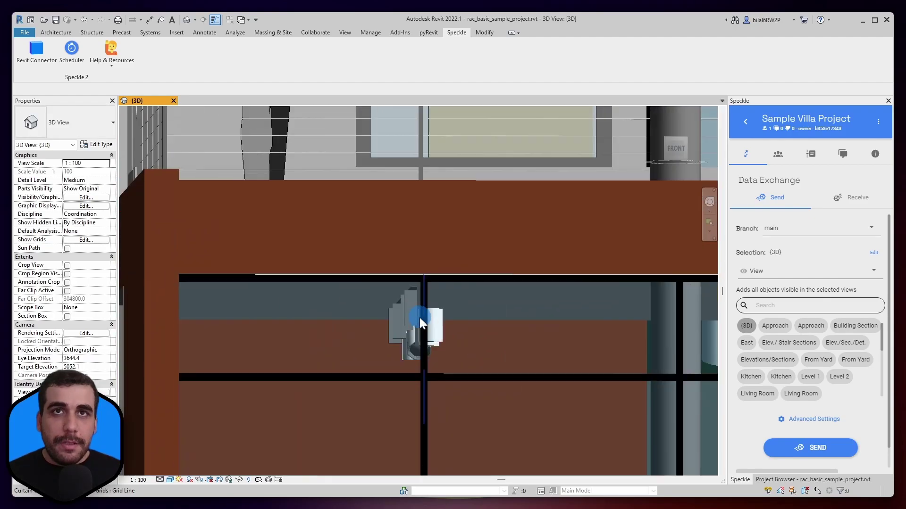
left_click(422, 323)
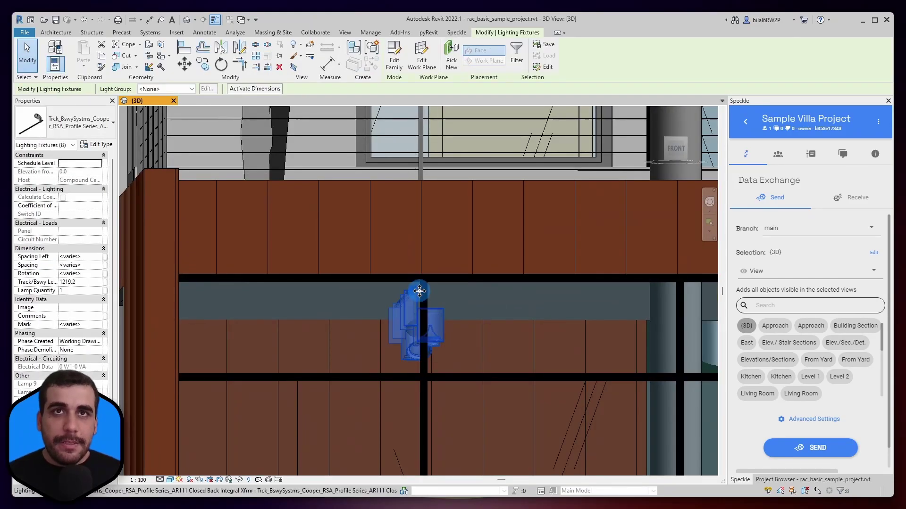
key("h")
key("h")
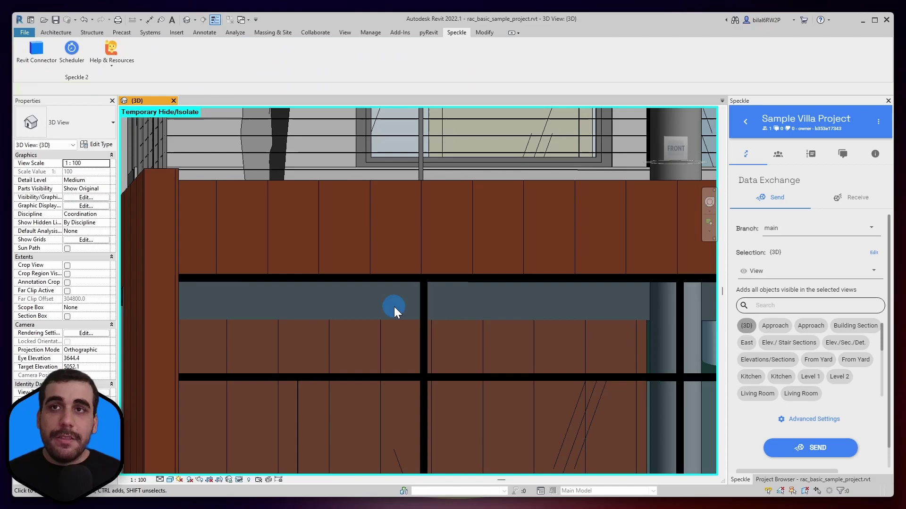
left_click(239, 480)
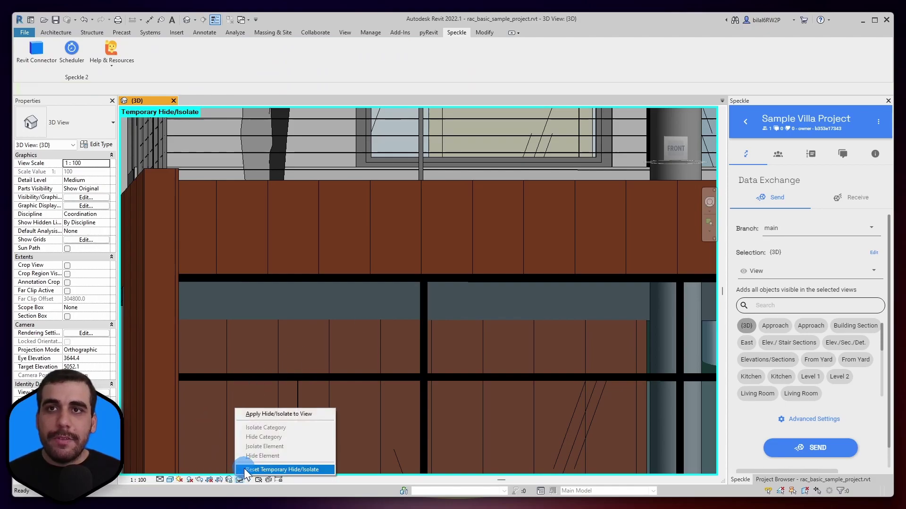
left_click(278, 415)
- Orbit the house to an isometric view and send it to Speckle's main branch
scroll(403, 314, "down", 10)
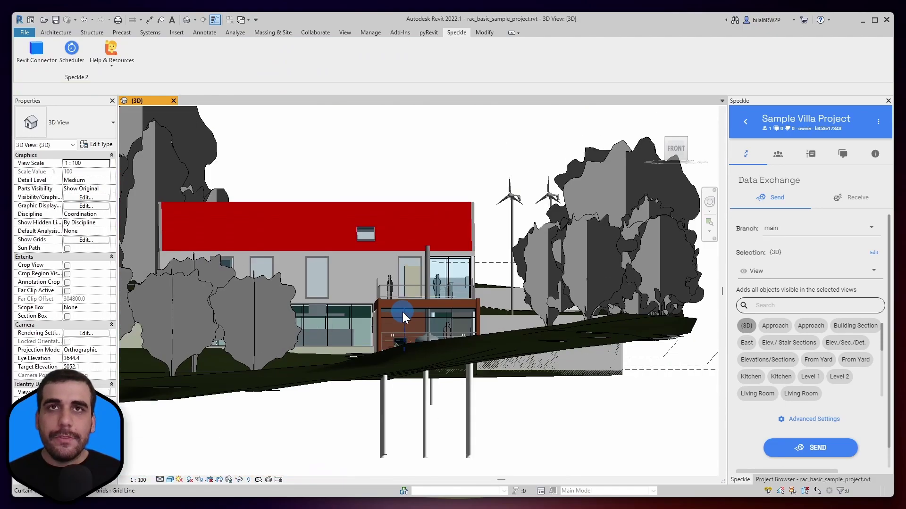
middle_click_drag(403, 317, 399, 336, "shift")
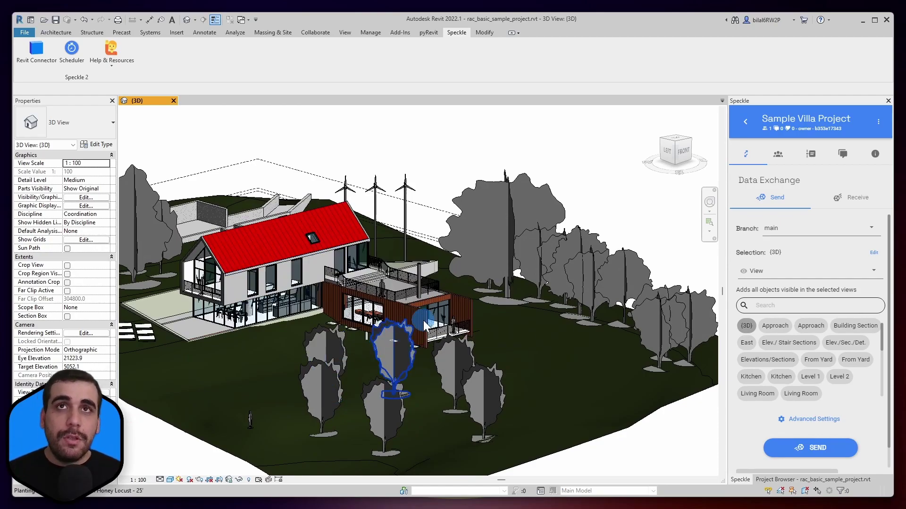
left_click(828, 455)
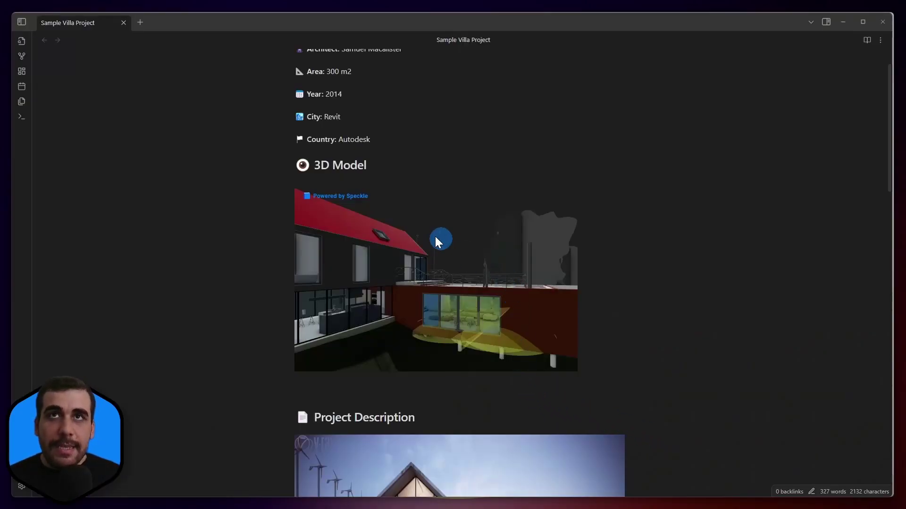
- Reload the embedded viewer and zoom into the red building's glazed wall to check the lights are gone
left_click(359, 175)
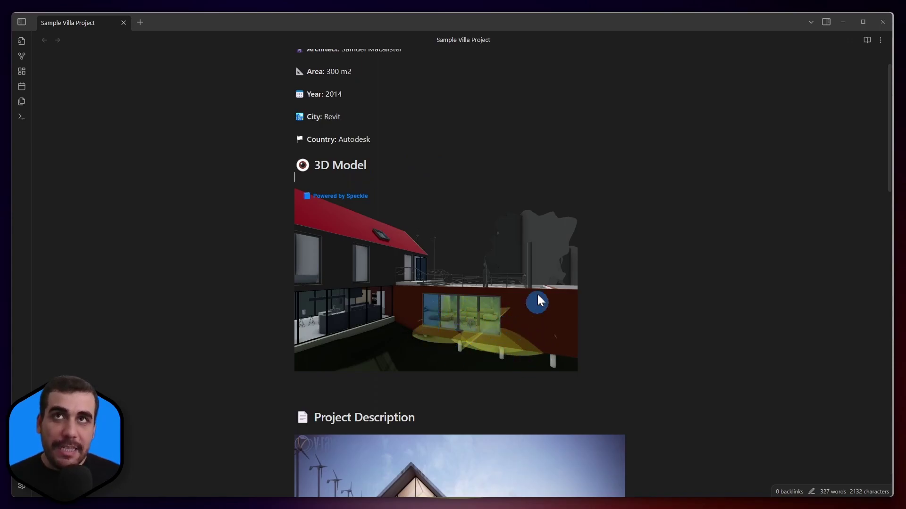
left_click(431, 155)
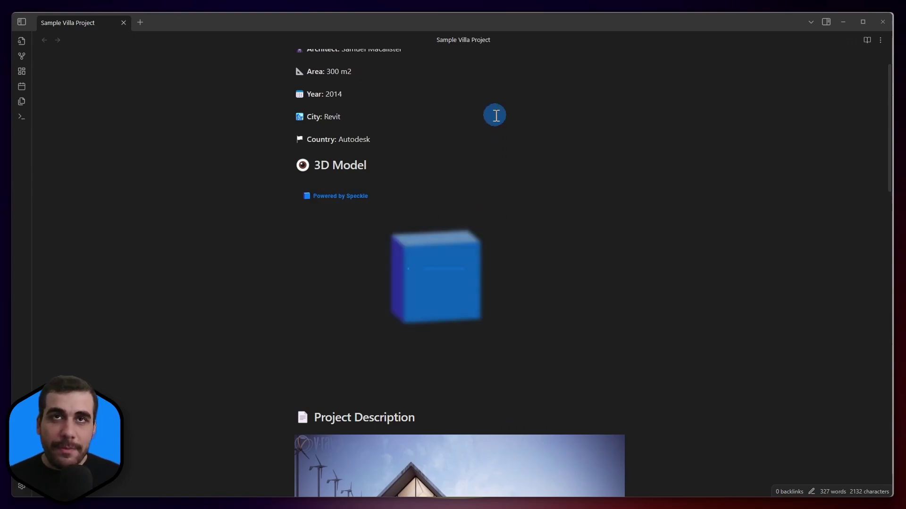
double_click(428, 270)
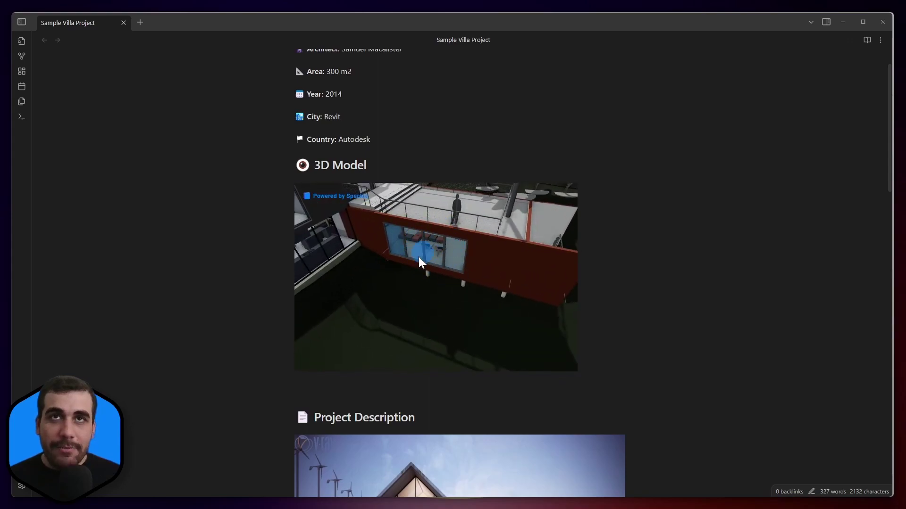
left_click_drag(419, 258, 432, 303)
scroll(434, 311, "down", 5)
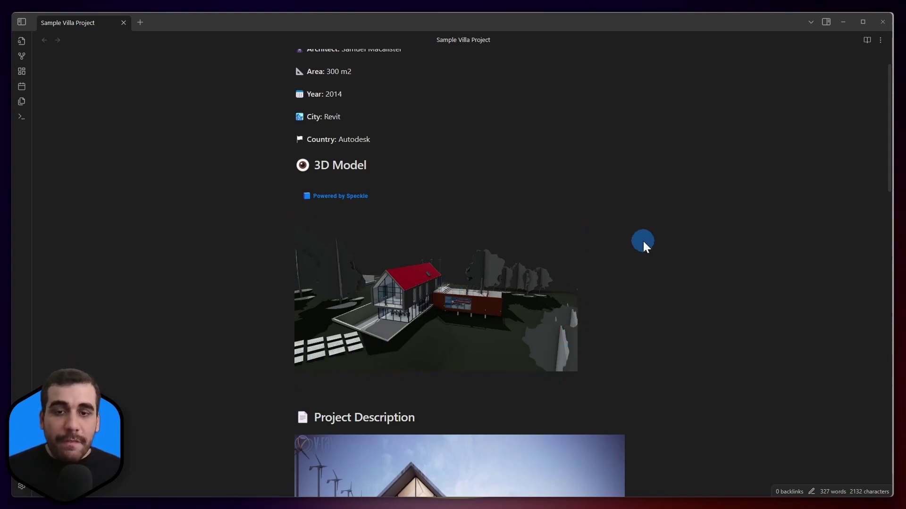
scroll(398, 444, "down", 4)
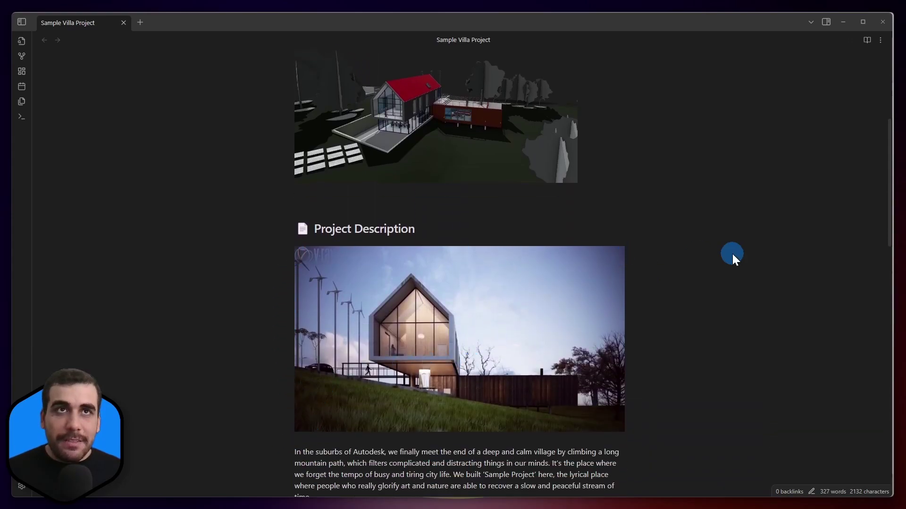
scroll(576, 285, "up", 4)
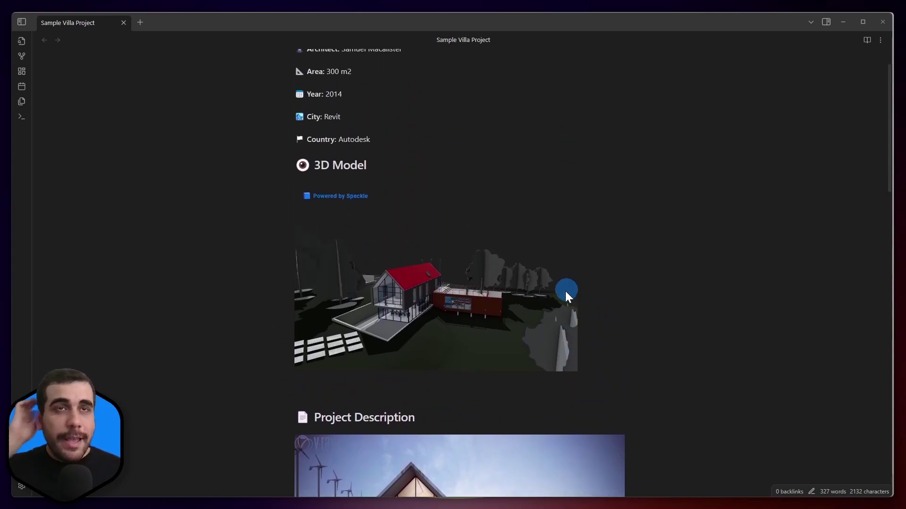
- Reveal the embed's iframe source and review its URL parameters: stream id, branch main, transparent=true
left_click(357, 178)
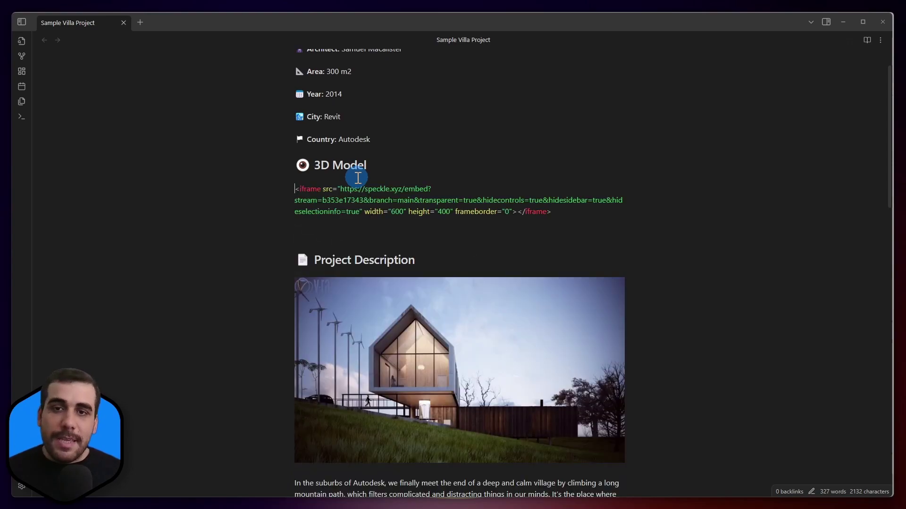
left_click(354, 190)
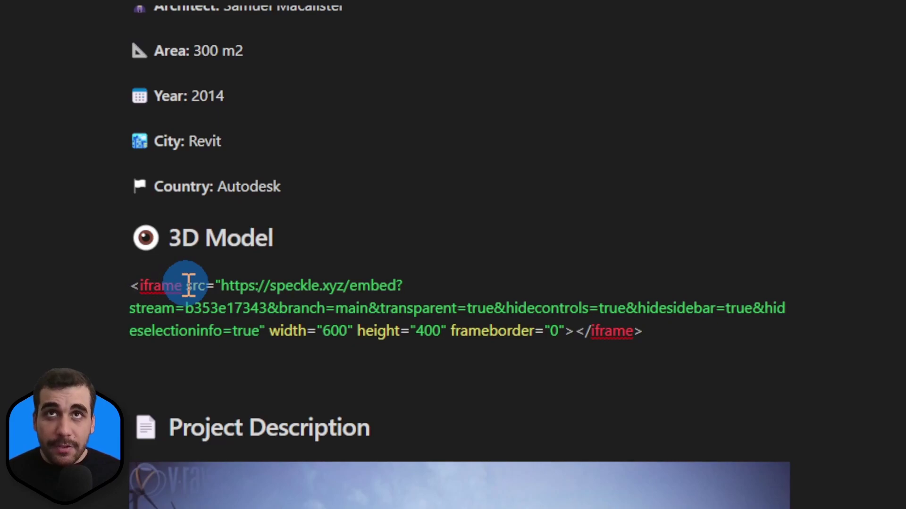
left_click_drag(232, 289, 259, 323)
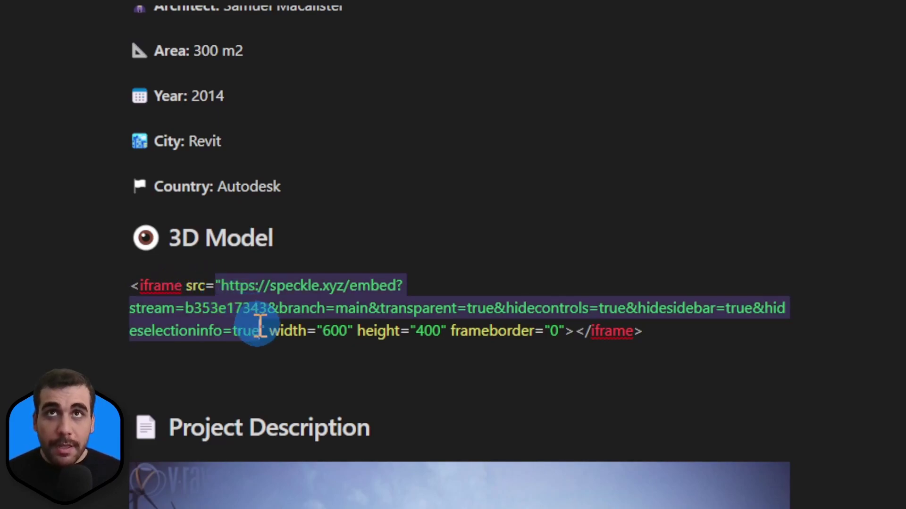
left_click(233, 289)
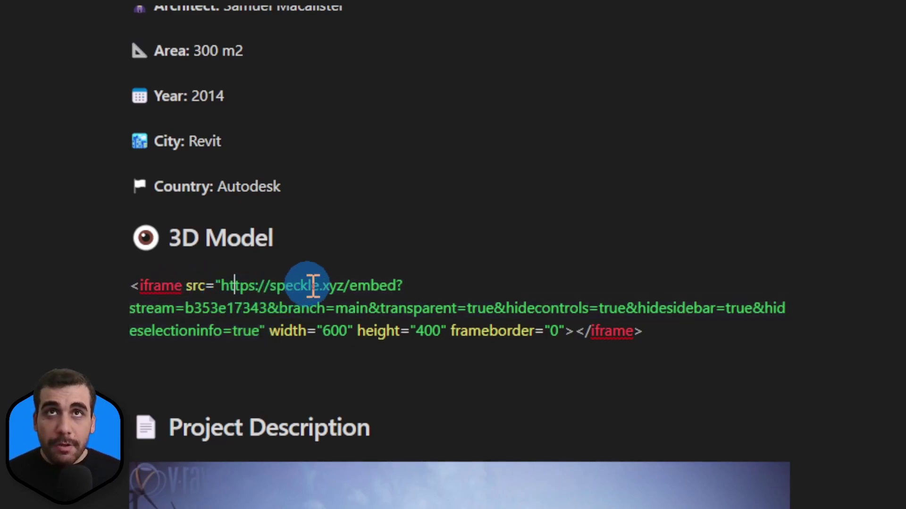
double_click(369, 285)
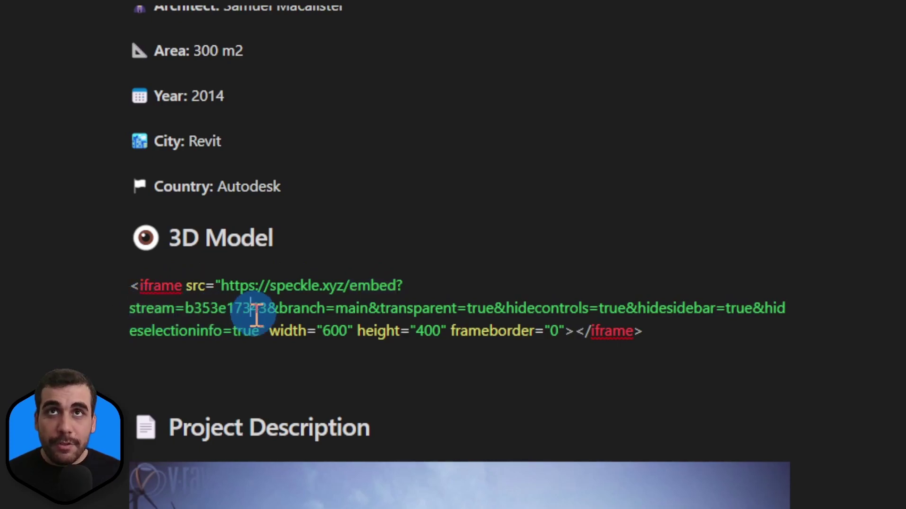
double_click(249, 309)
double_click(301, 309)
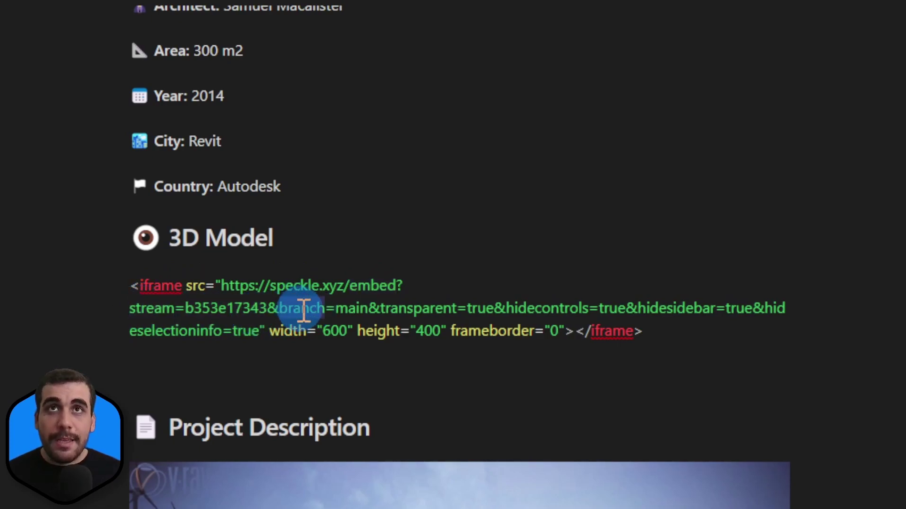
double_click(352, 309)
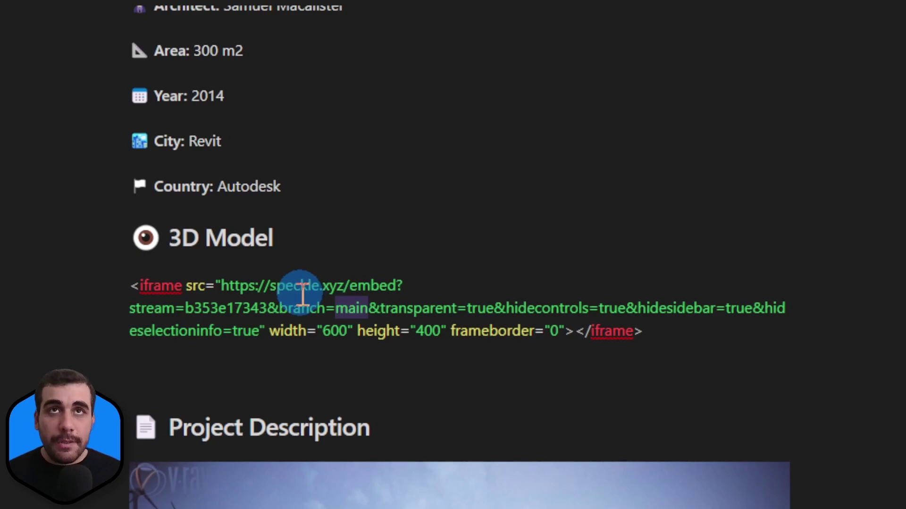
left_click(415, 309)
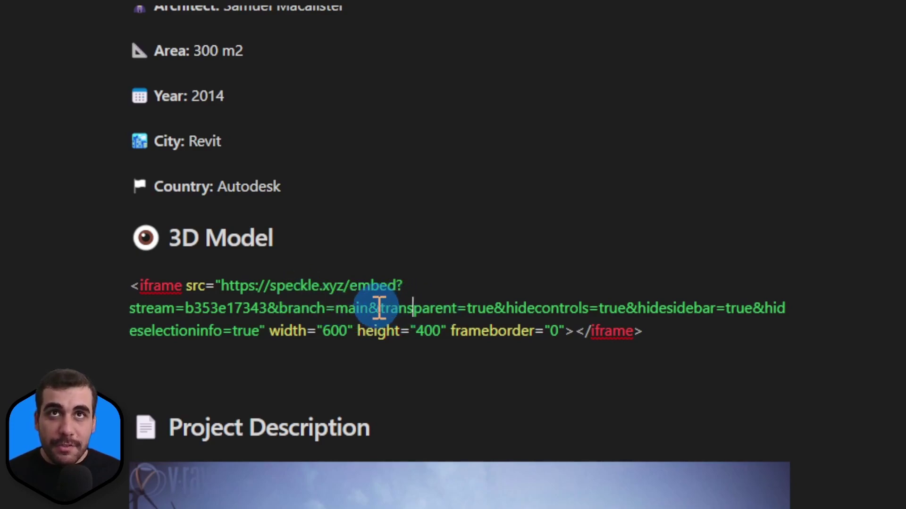
left_click_drag(379, 309, 237, 334)
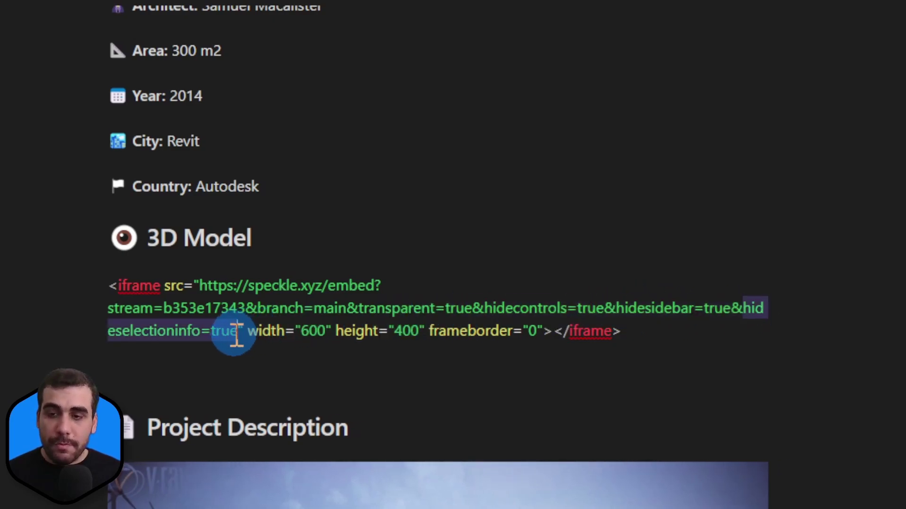
left_click(237, 332)
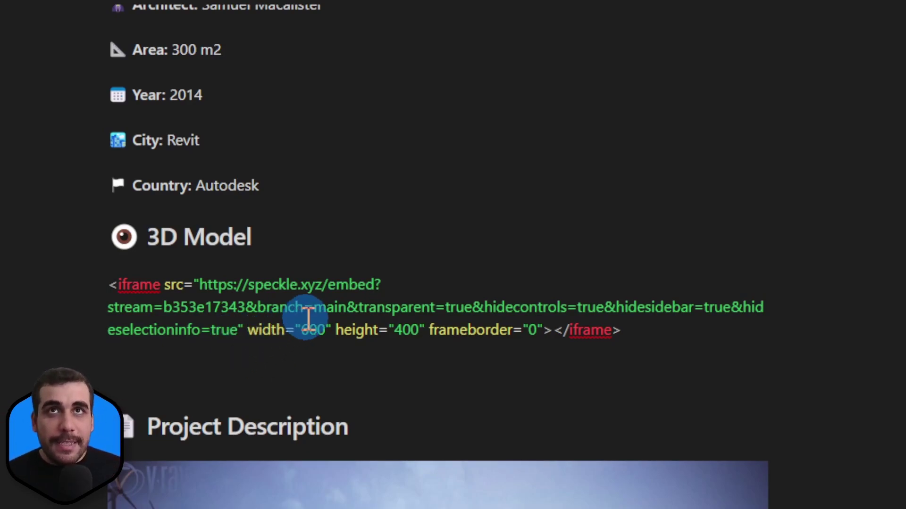
- Remove the leading 6 from the iframe width 600
double_click(320, 330)
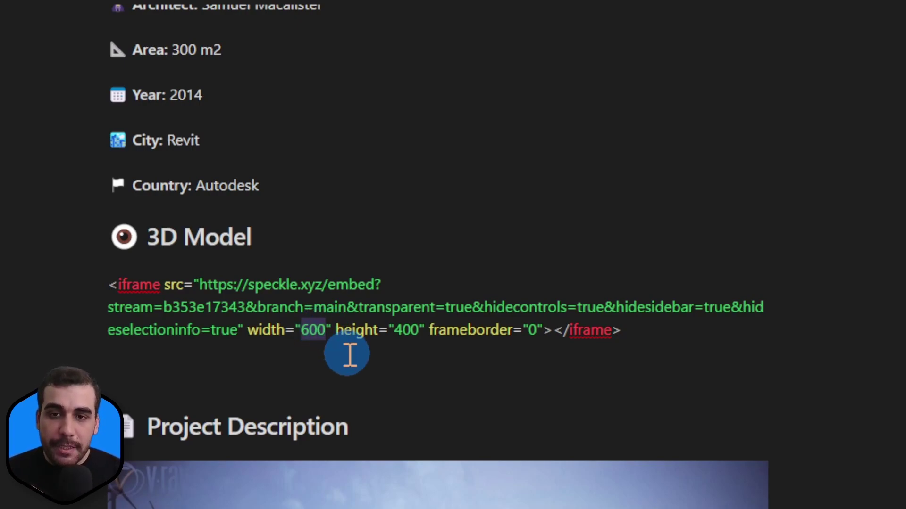
key("Left")
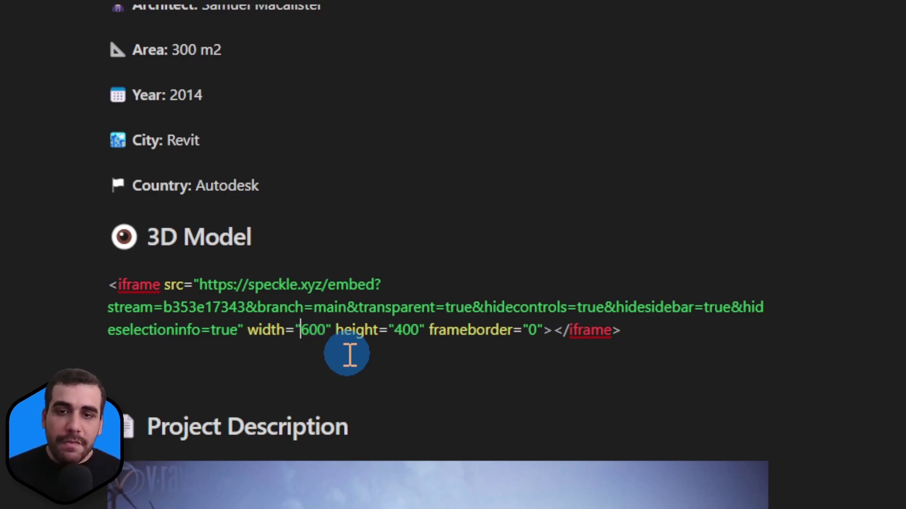
key("Delete")
- Make the iframe width 700 and start loading the wider embedded viewer
type("7")
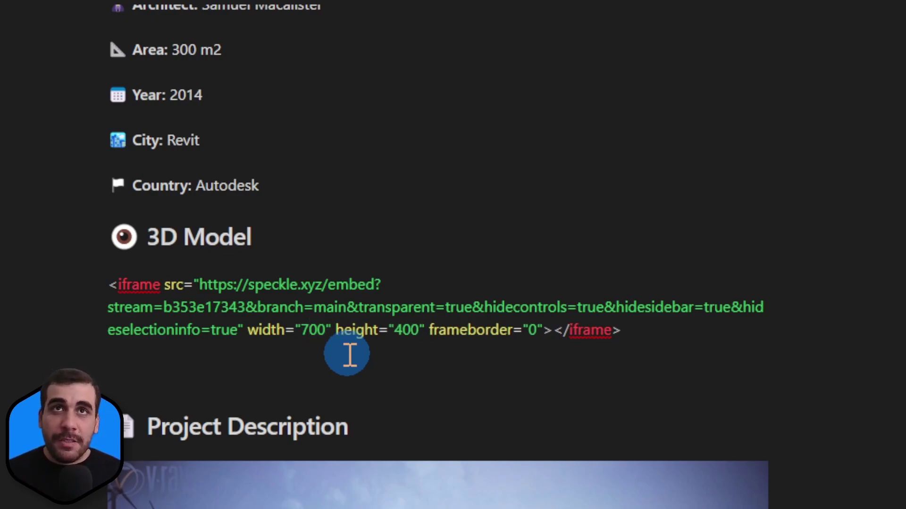
left_click(637, 324)
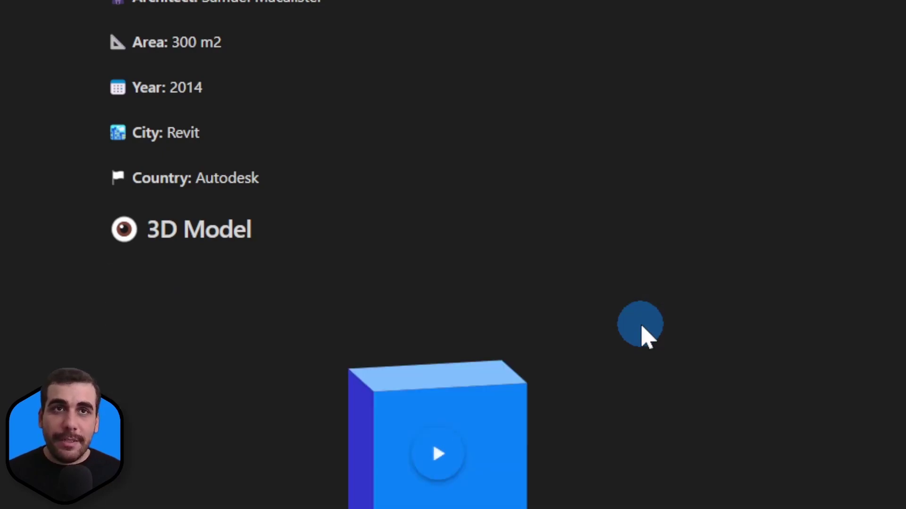
scroll(542, 349, "down", 2)
left_click(438, 370)
- Scroll and orbit the 700-pixel viewer to inspect the loaded villa model
scroll(660, 368, "down", 4)
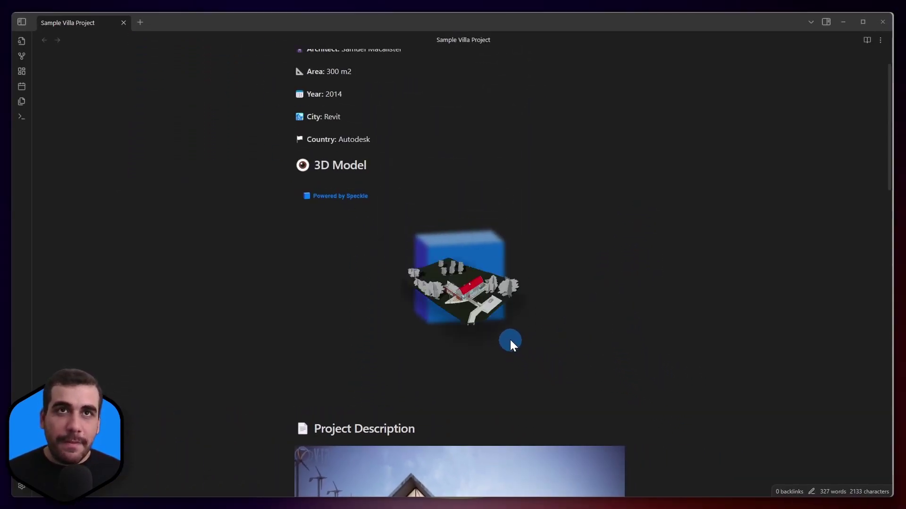
scroll(488, 295, "up", 5)
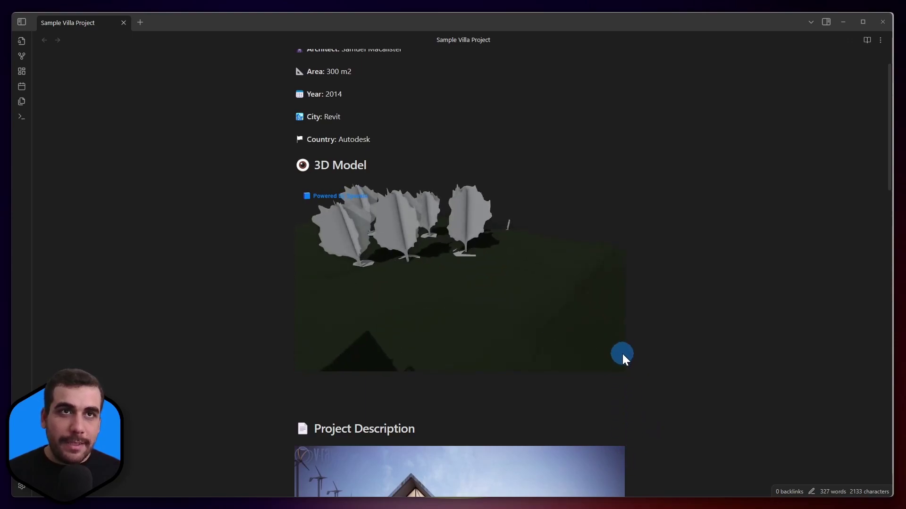
scroll(615, 415, "down", 3)
scroll(660, 387, "up", 2)
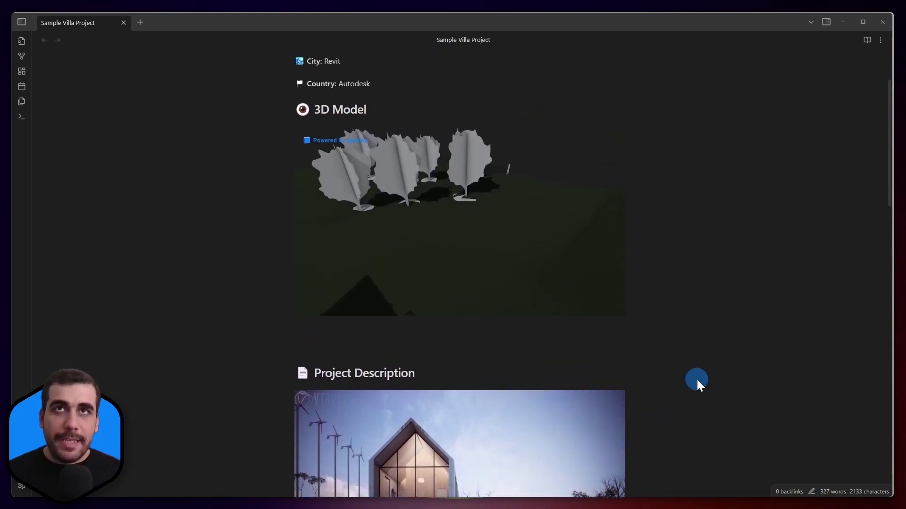
scroll(697, 380, "up", 2)
scroll(518, 323, "down", 3)
left_click_drag(535, 329, 460, 321)
scroll(456, 320, "down", 5)
scroll(458, 324, "up", 4)
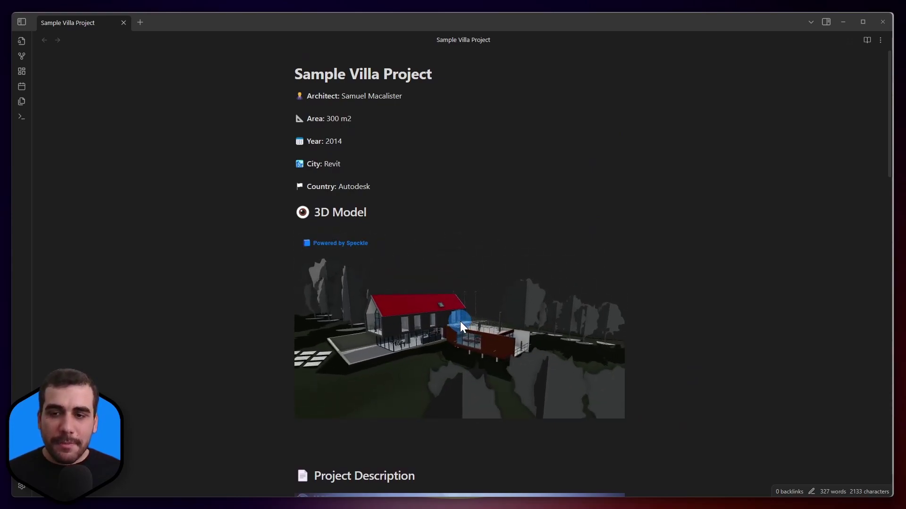